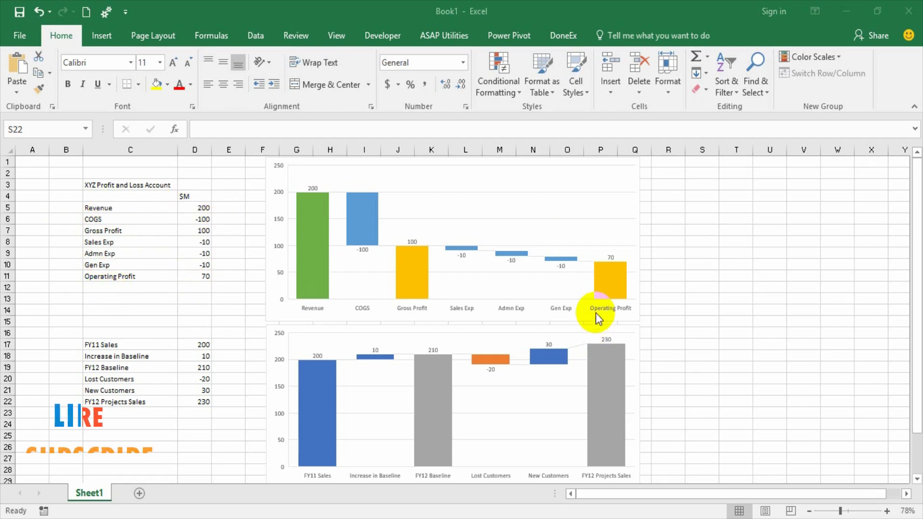
Check which chart type the finished profit and loss chart on Sheet1 uses, keeping it as is
click(668, 355)
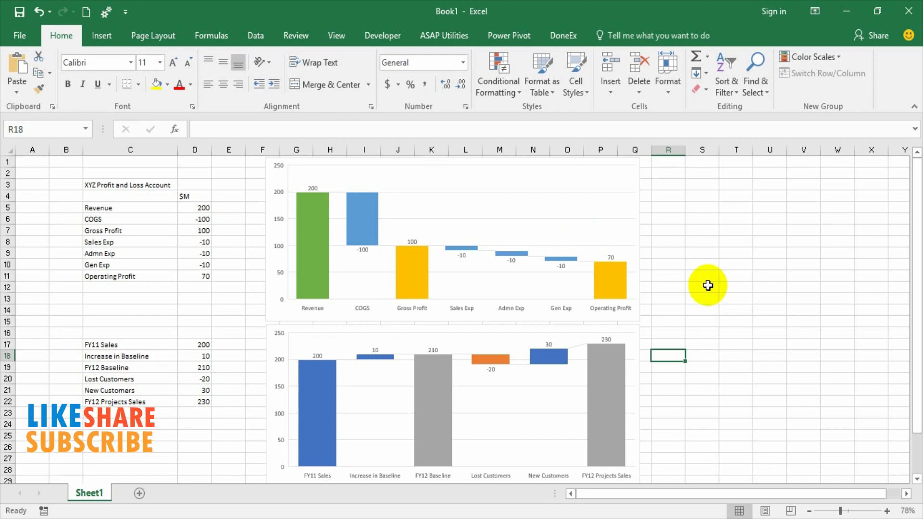
click(624, 212)
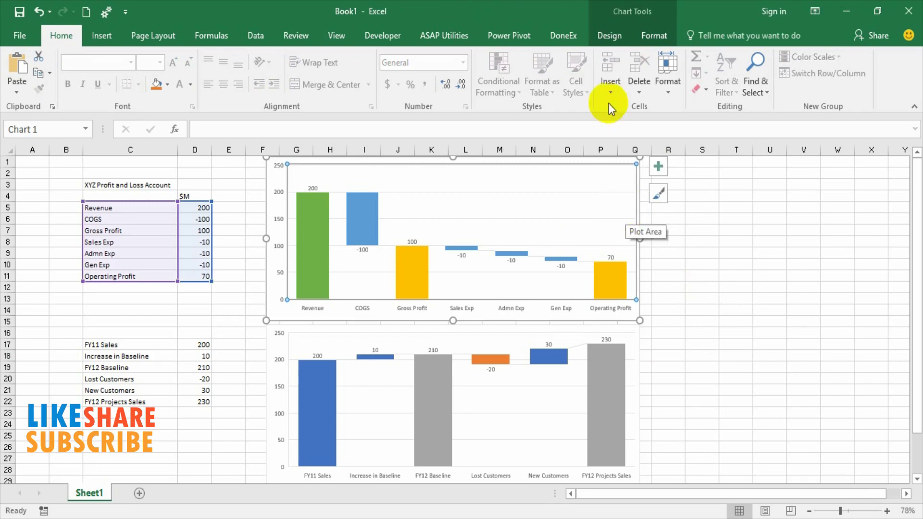
click(607, 36)
click(739, 86)
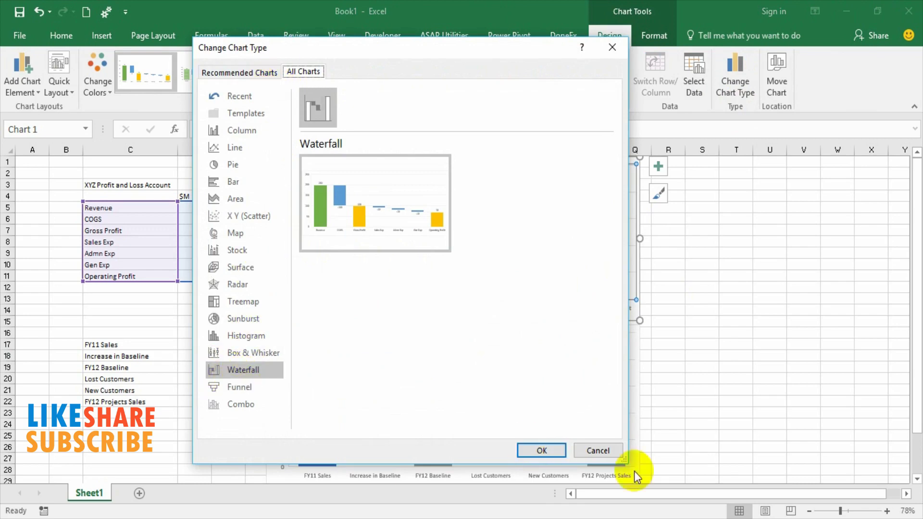
click(553, 452)
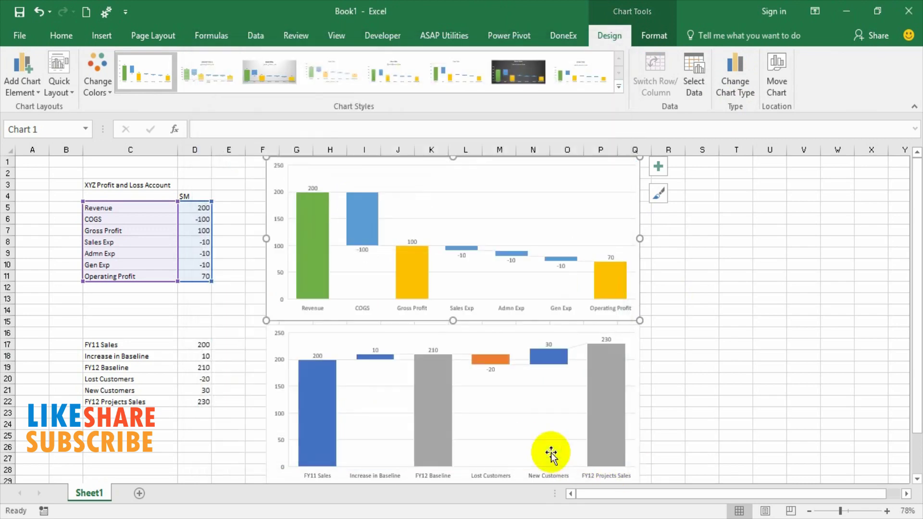
click(698, 377)
click(697, 344)
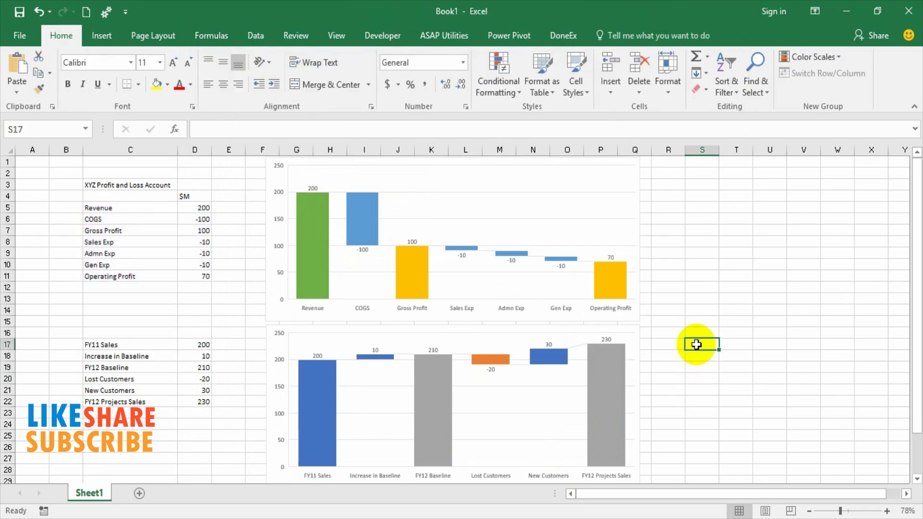
click(632, 232)
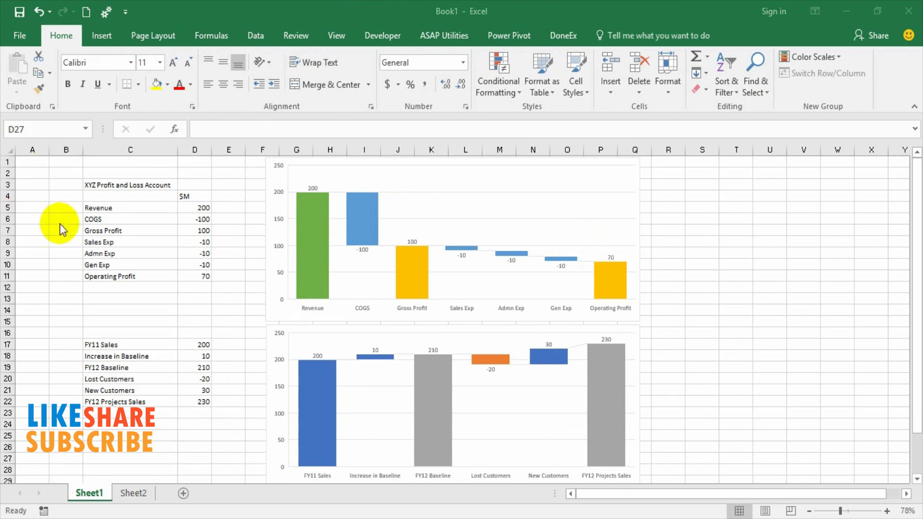
Review the chart source data on Sheet1: the profit and loss range C5:D11 and the sales range C17:D22
click(98, 210)
drag(98, 210, 199, 276)
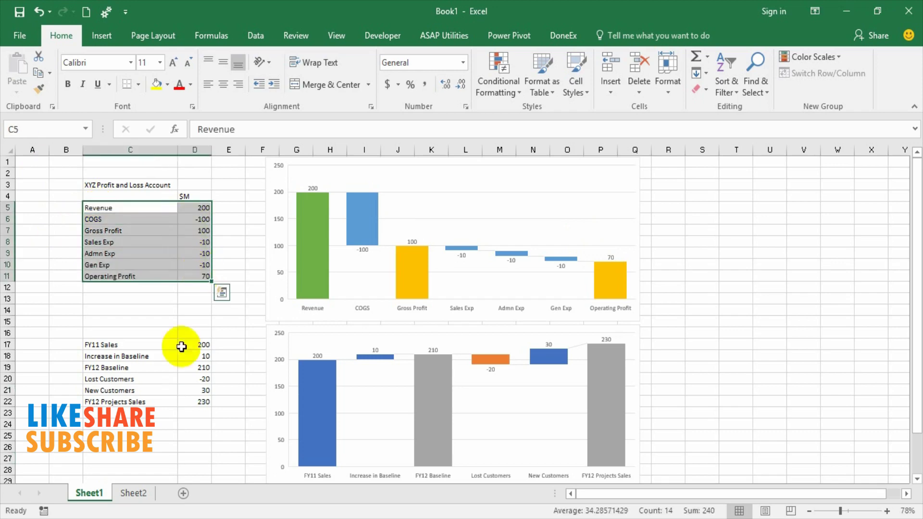
click(145, 390)
drag(120, 350, 195, 404)
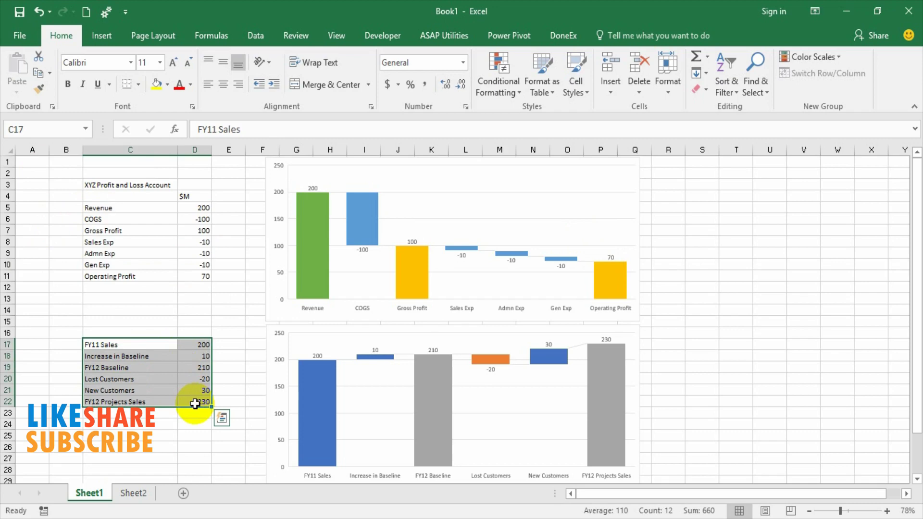
click(149, 444)
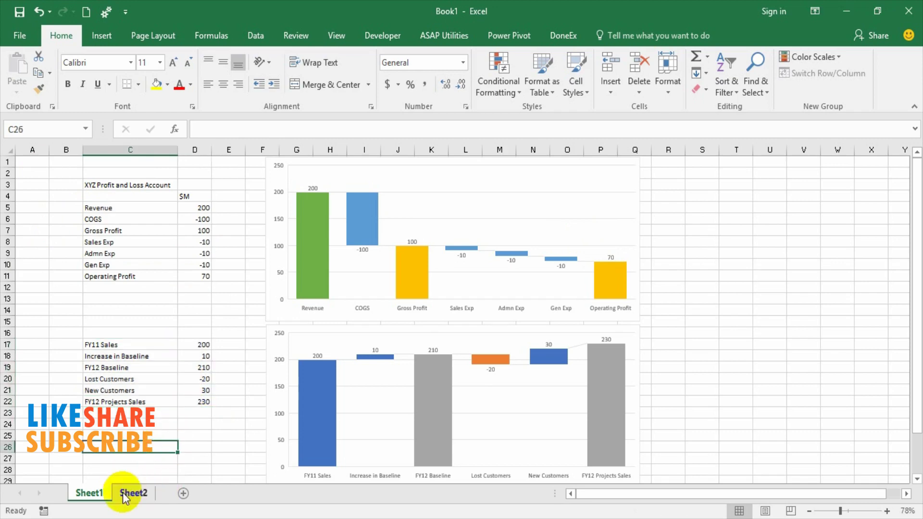
On Sheet2, insert a waterfall chart from the profit and loss data in A4:B10
click(133, 493)
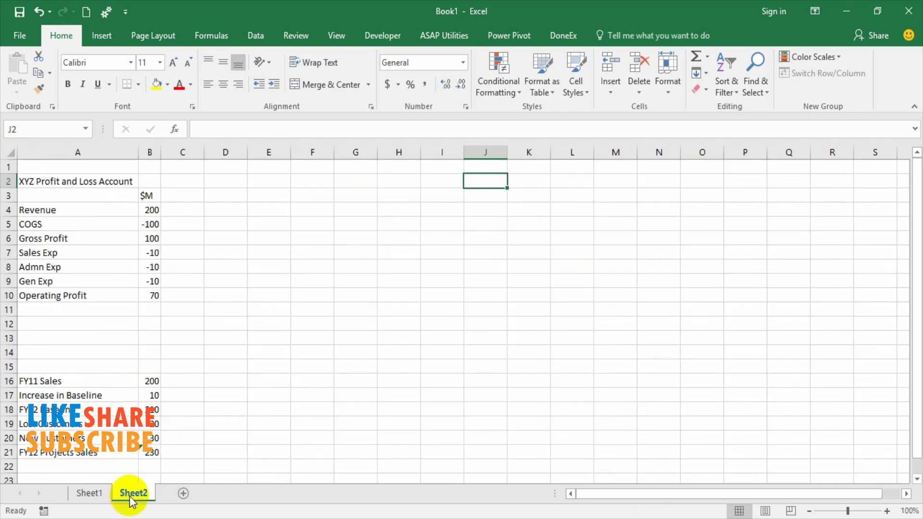
click(64, 210)
drag(64, 210, 155, 294)
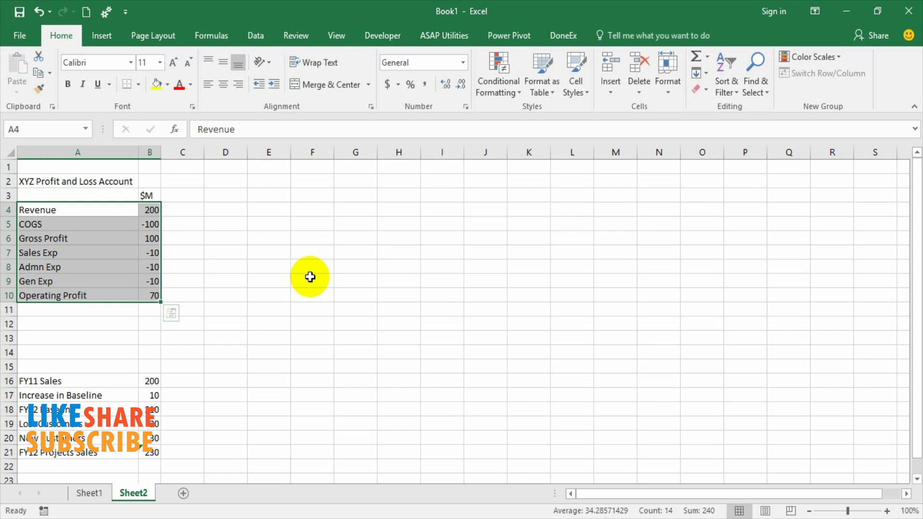
click(103, 36)
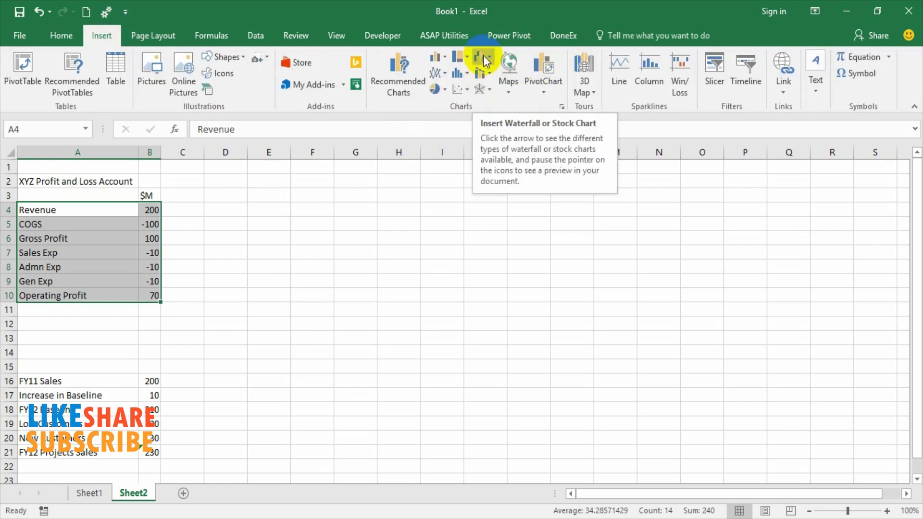
click(457, 325)
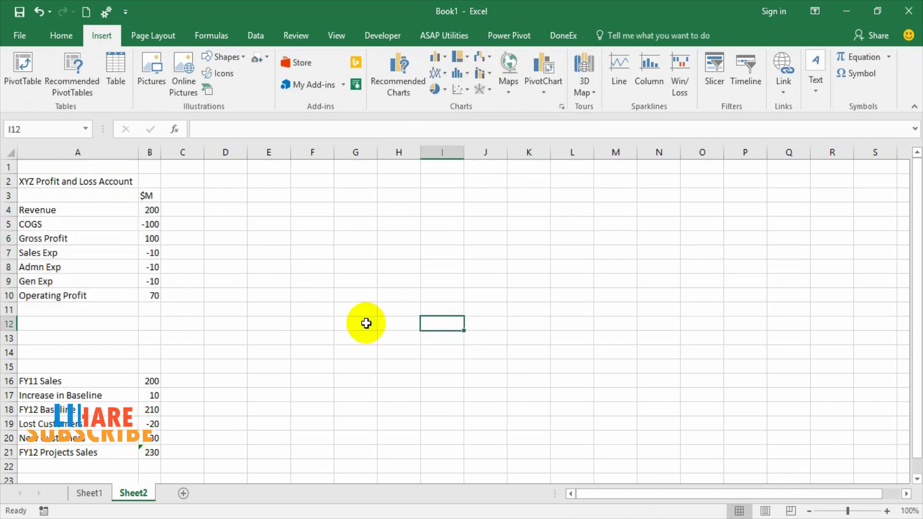
click(85, 215)
drag(87, 220, 152, 297)
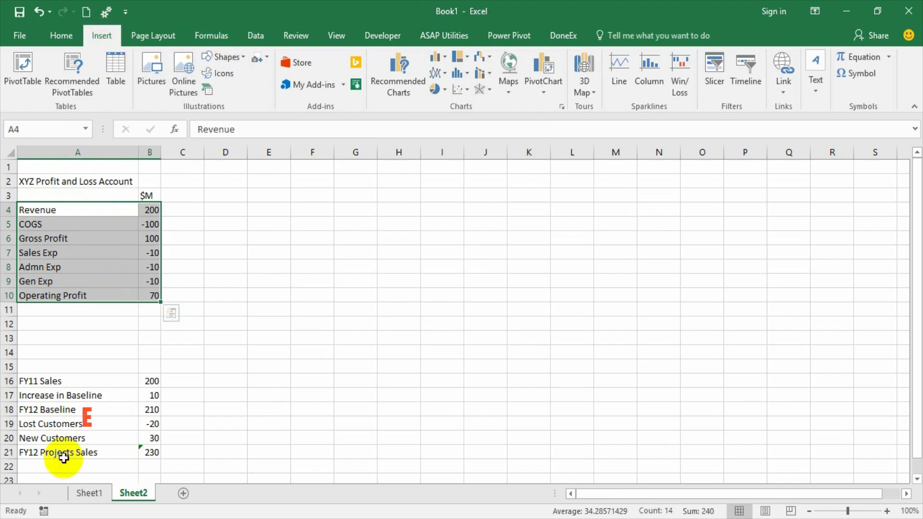
click(488, 57)
click(493, 97)
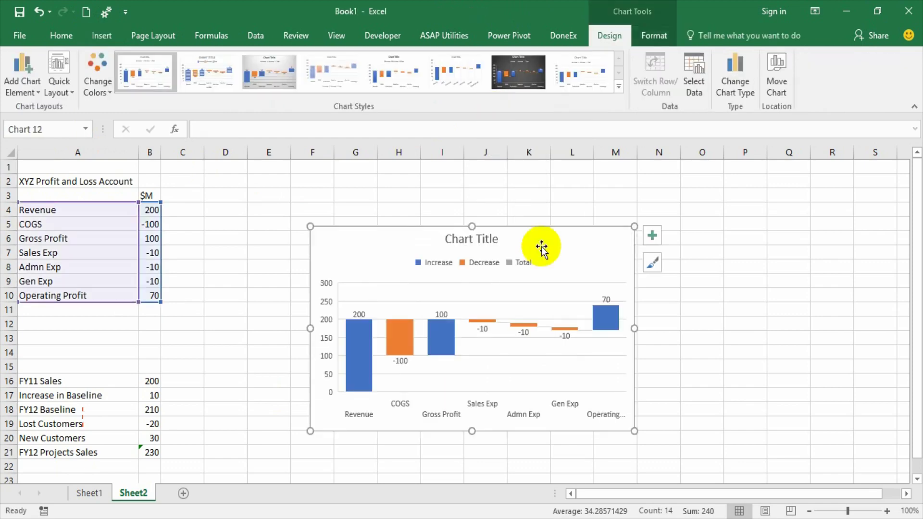
Move the new waterfall chart up and closer to the profit and loss table
drag(548, 232, 474, 195)
click(634, 225)
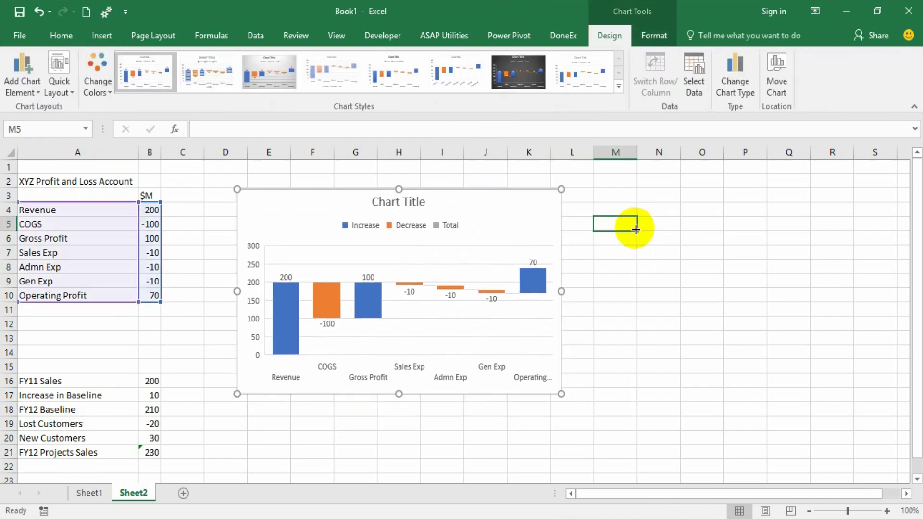
click(483, 201)
Examine the finished profit and loss waterfall chart on Sheet1 for comparison, and return to Sheet2
click(89, 493)
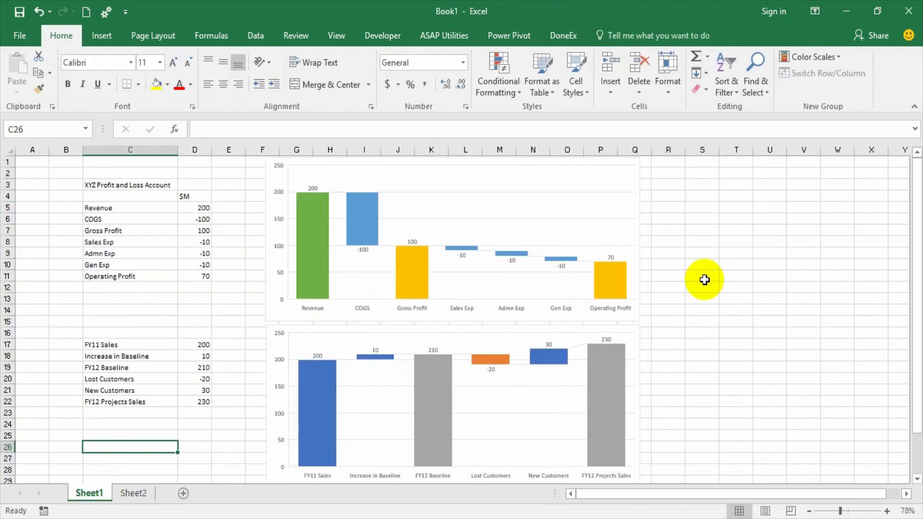
mouse_move(321, 294)
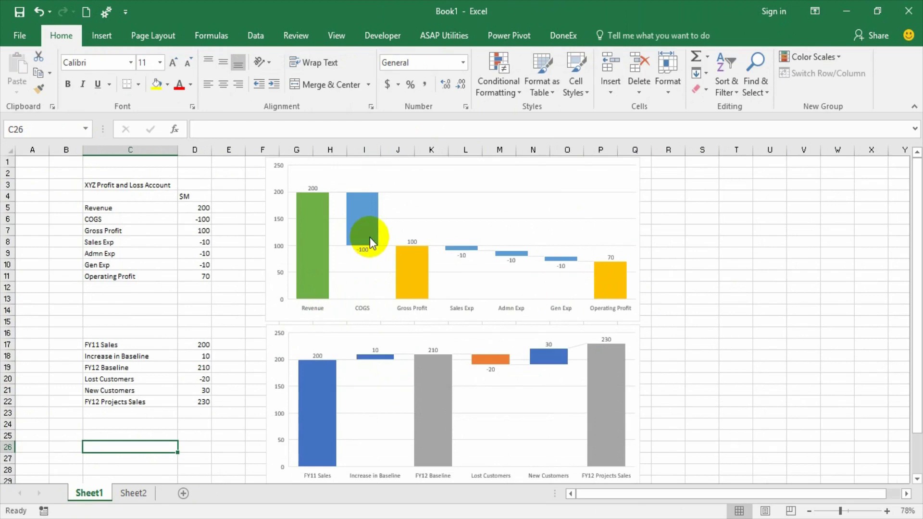
click(139, 497)
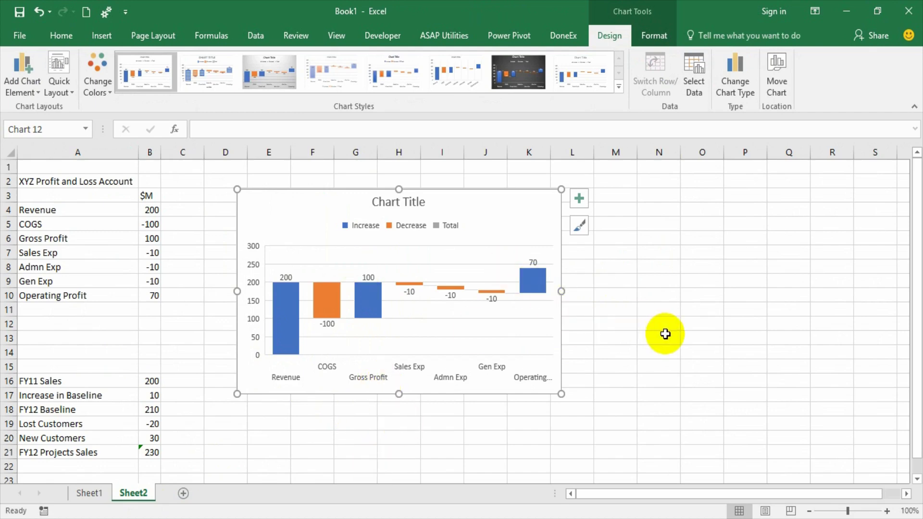
Review the COGS and expense rows and the Gross Profit and Operating Profit subtotal rows on Sheet2
drag(67, 222, 142, 221)
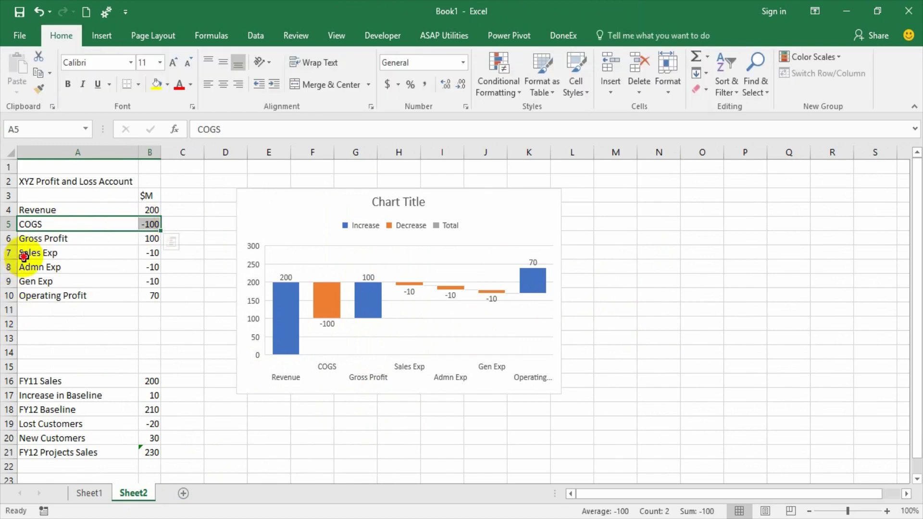
click(96, 253)
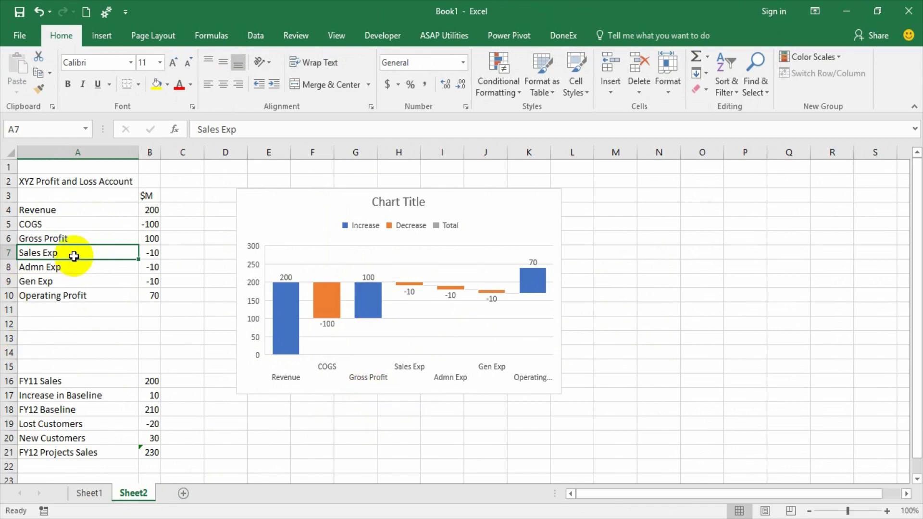
click(55, 223)
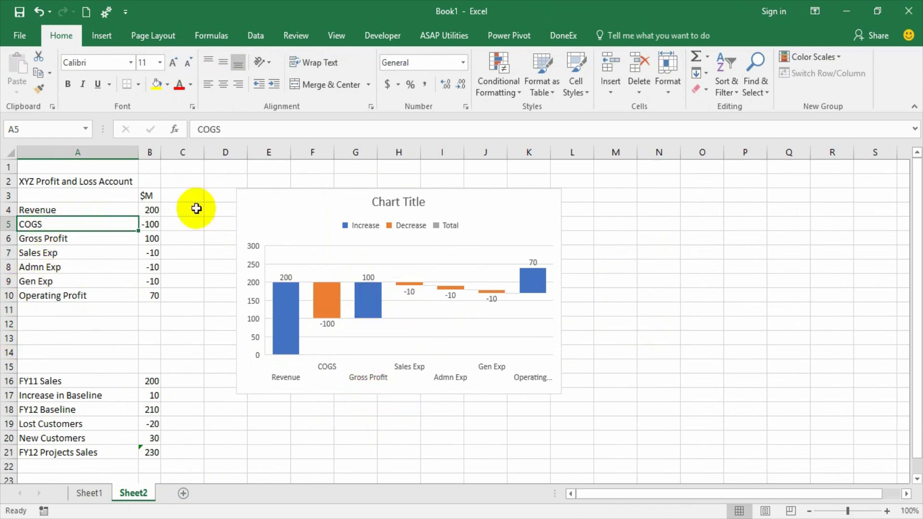
click(46, 253)
click(85, 270)
click(87, 283)
click(60, 240)
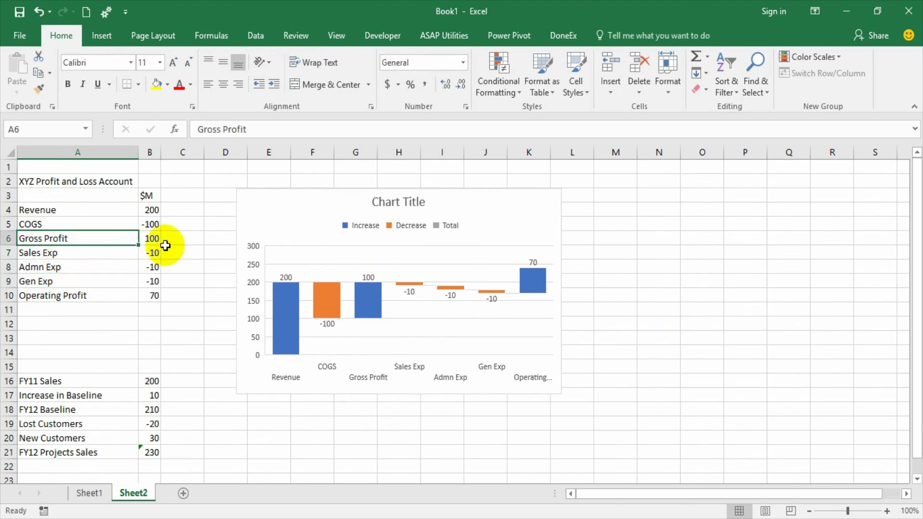
click(77, 295)
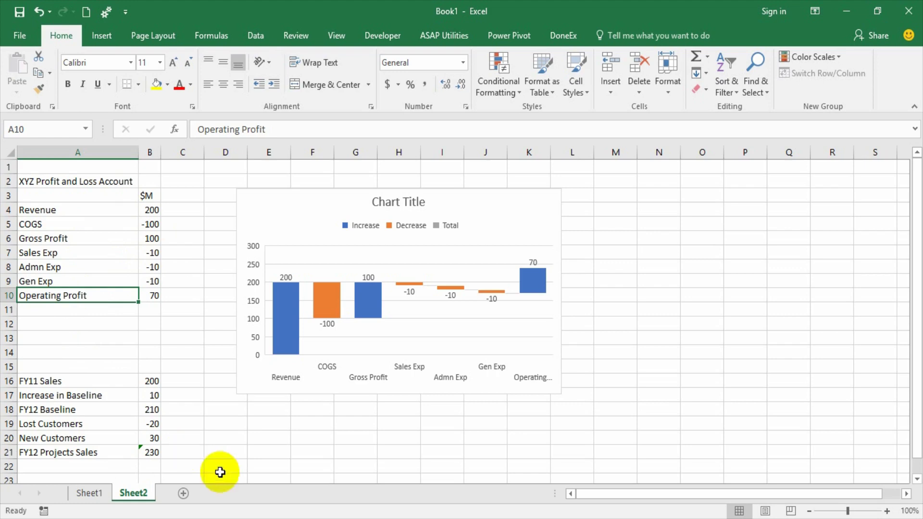
Set the Gross Profit column of the waterfall chart as a total
double_click(374, 305)
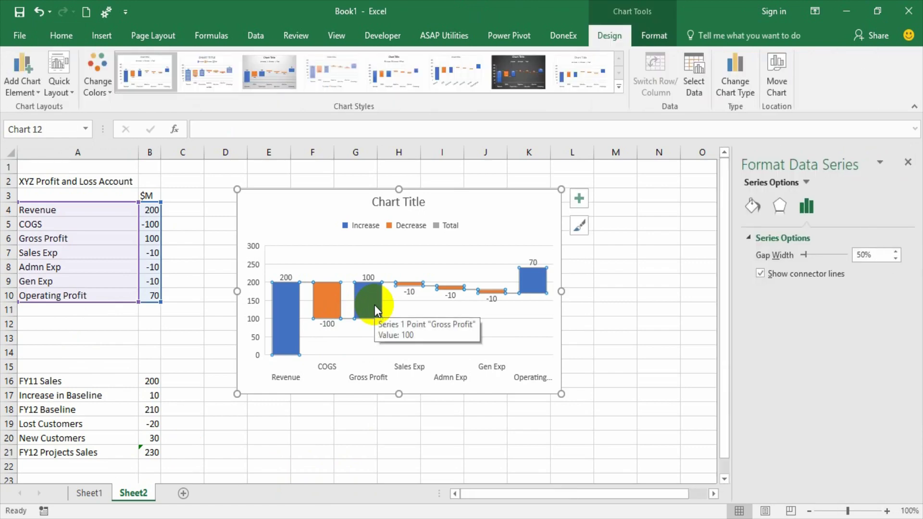
click(374, 305)
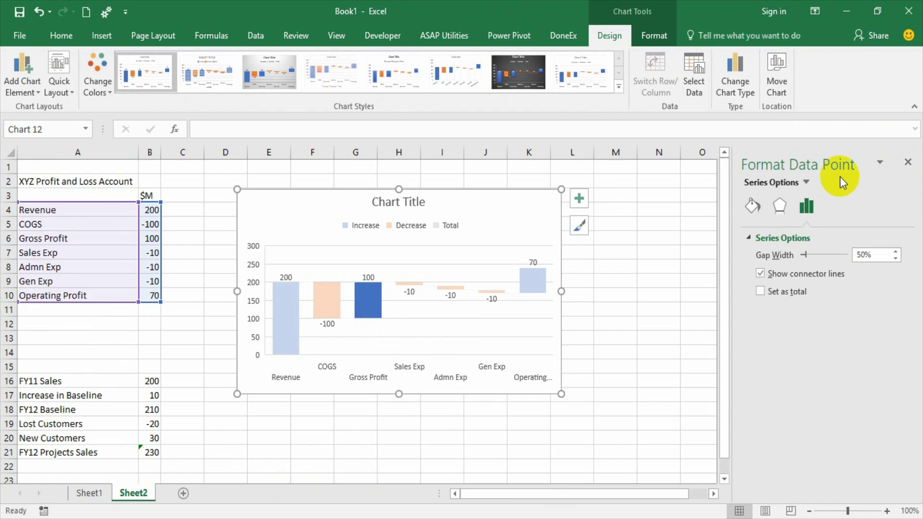
click(790, 296)
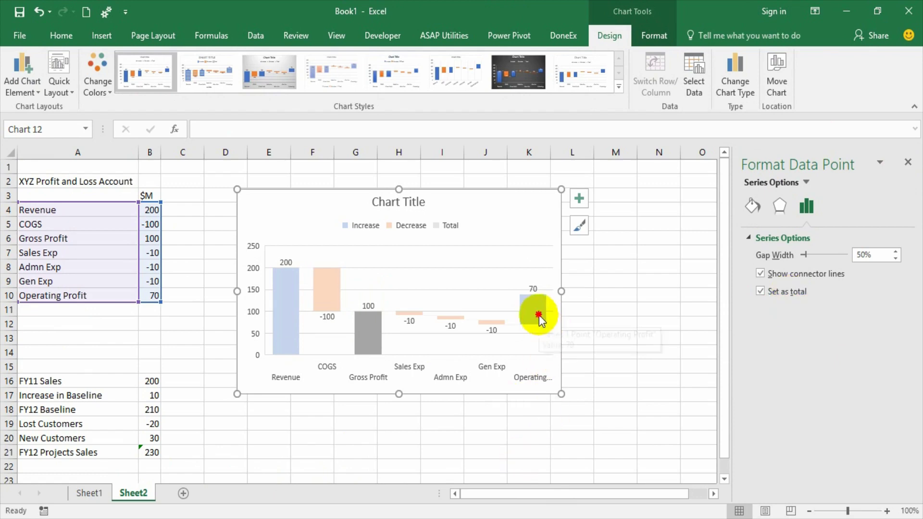
Set the Operating Profit column as a total and close the data point formatting options
click(538, 315)
click(767, 291)
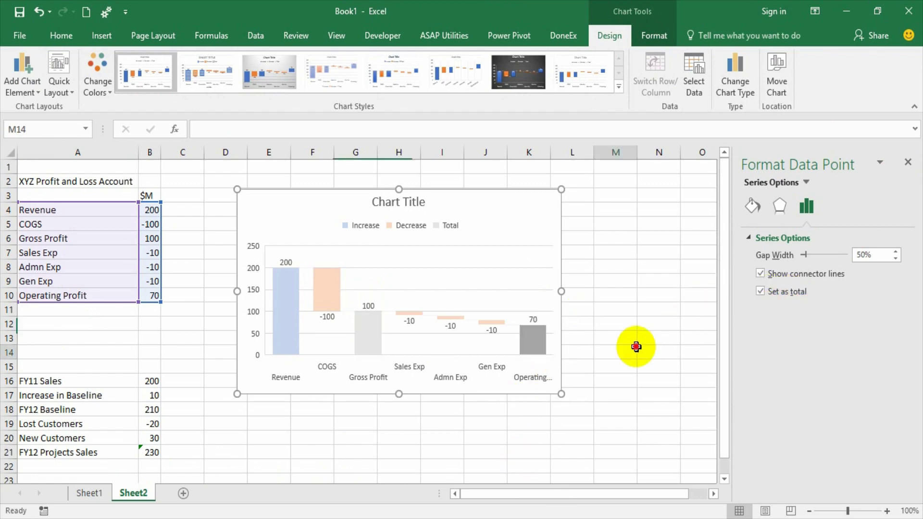
click(636, 347)
click(908, 161)
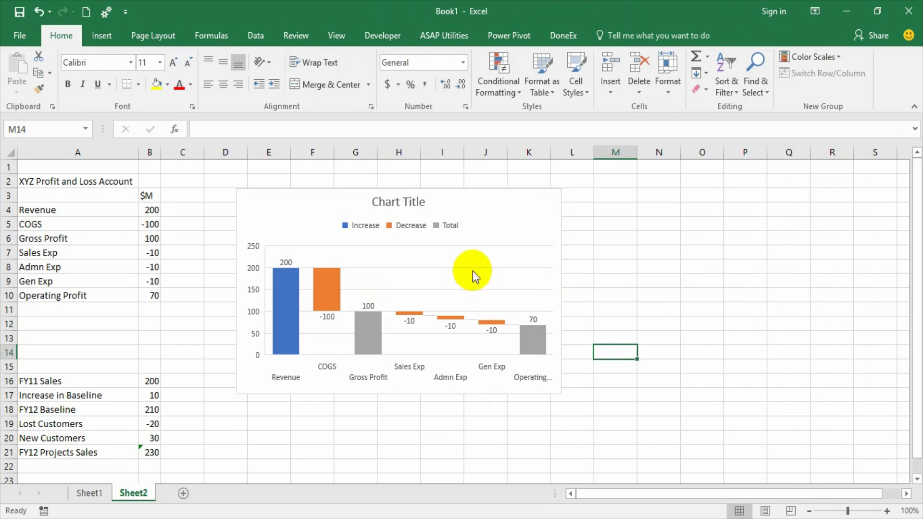
Shift the waterfall chart slightly upward and widen it to reach column N so the category labels fit
mouse_move(509, 187)
mouse_down()
mouse_move(519, 181)
mouse_move(512, 175)
mouse_up()
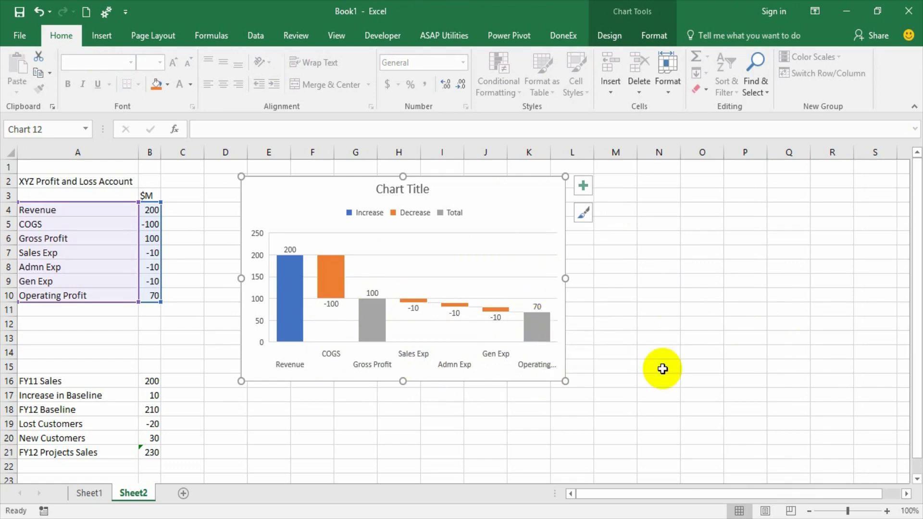
drag(564, 278, 673, 280)
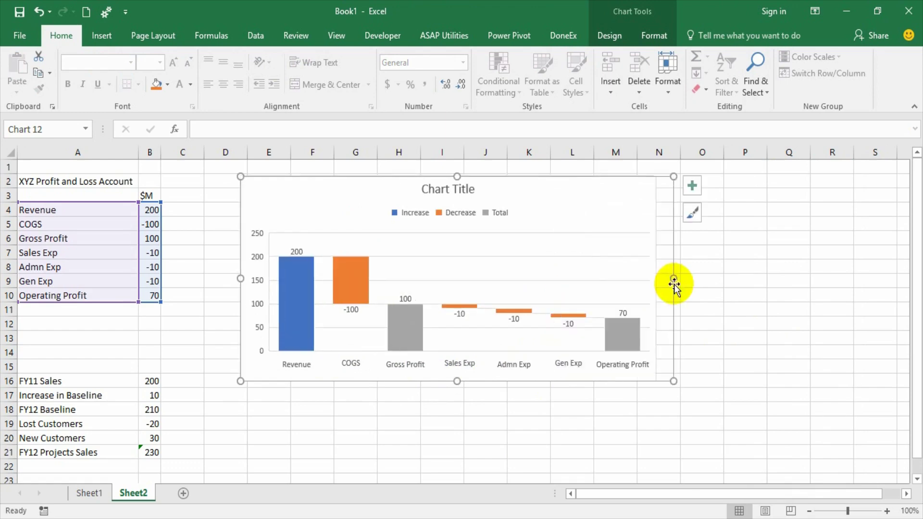
click(622, 427)
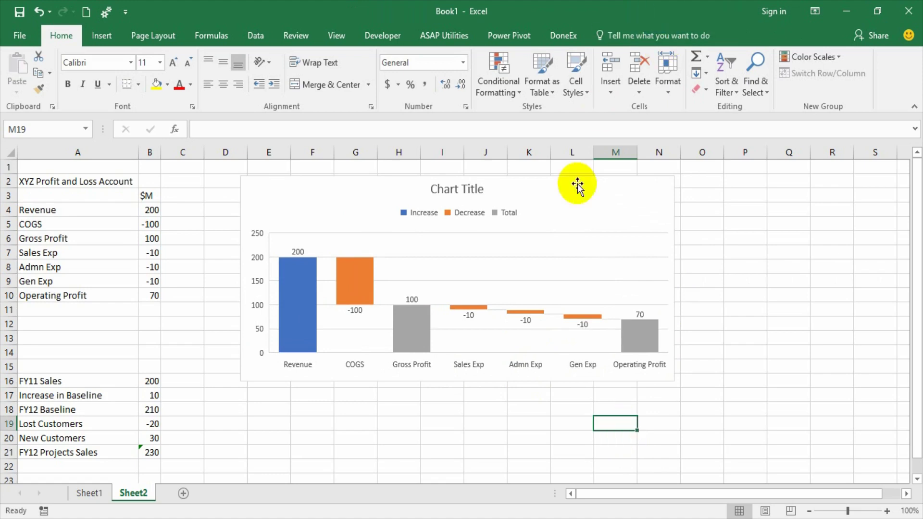
drag(569, 192, 568, 179)
Insert a waterfall chart from the sales bridge data in A16:B21, place it below the first chart and widen it to the end of column N
scroll(817, 224, down, 3)
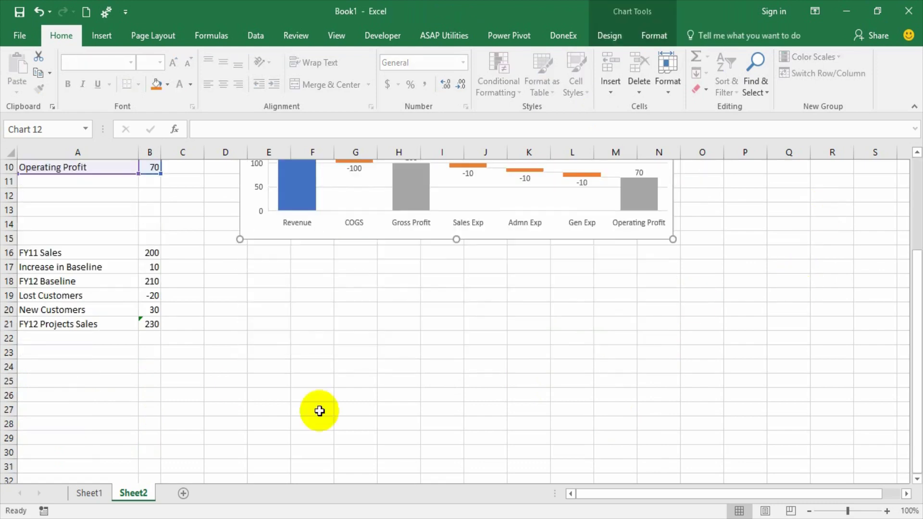
click(69, 254)
drag(69, 253, 144, 321)
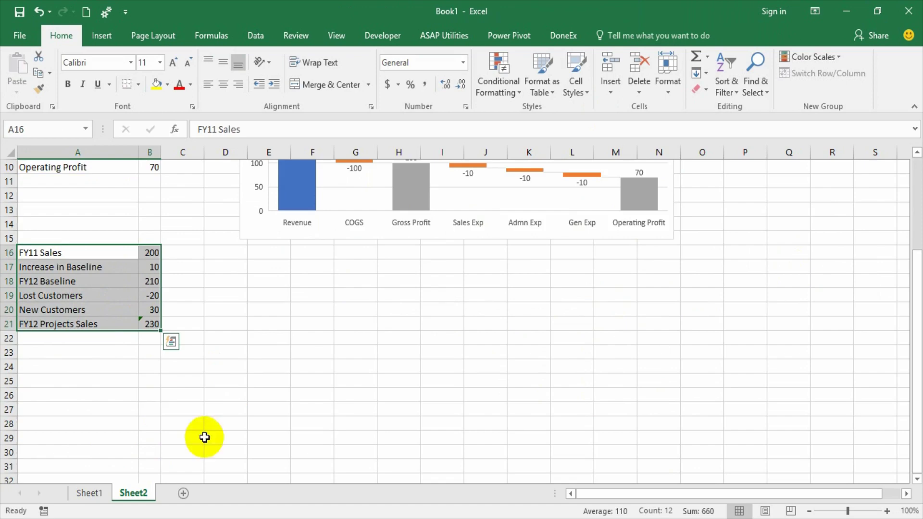
click(103, 36)
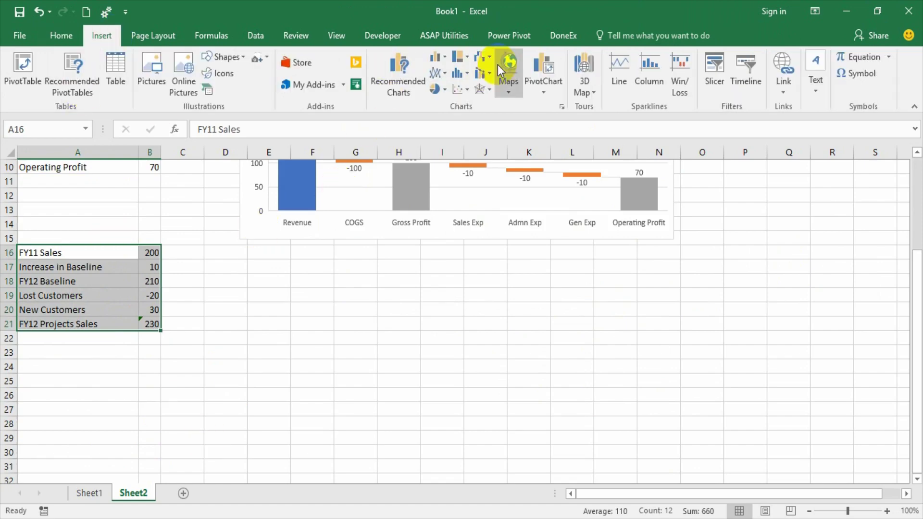
click(482, 57)
click(506, 111)
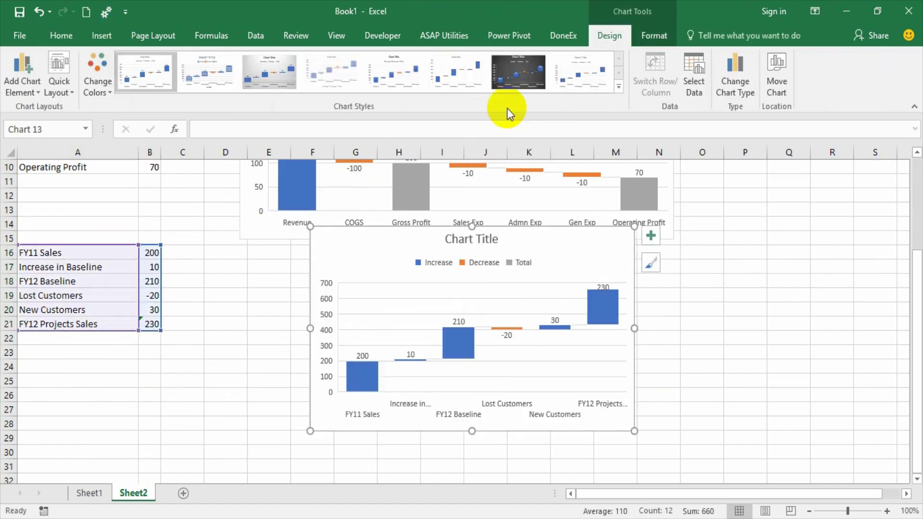
drag(539, 226, 473, 257)
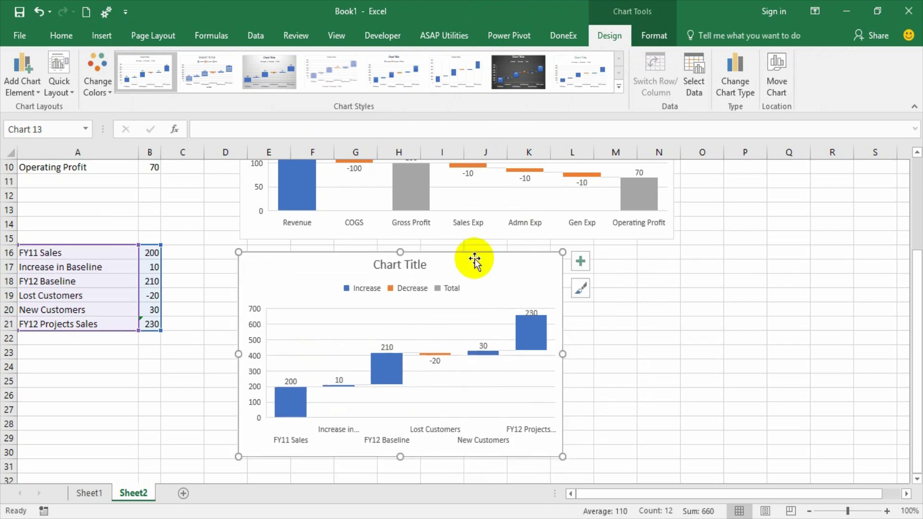
drag(682, 339, 683, 341)
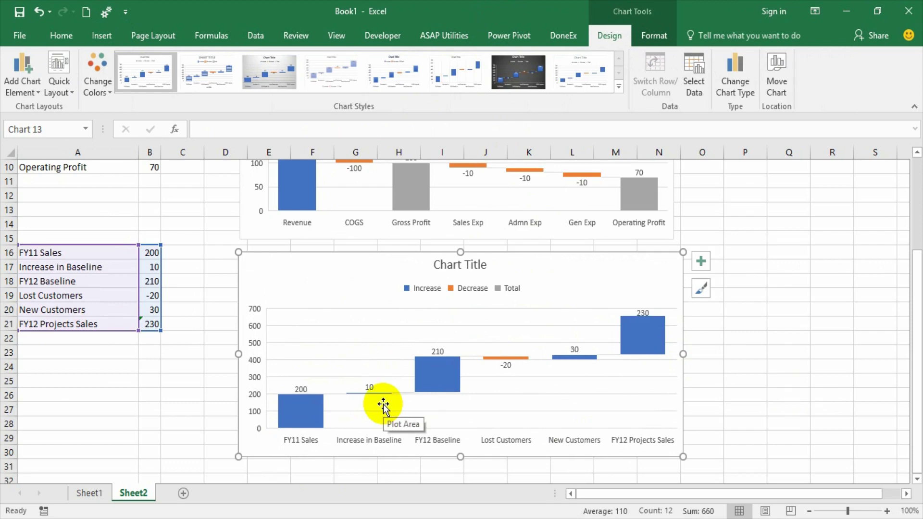
Set the FY12 Baseline column of the sales waterfall chart as a total
click(456, 372)
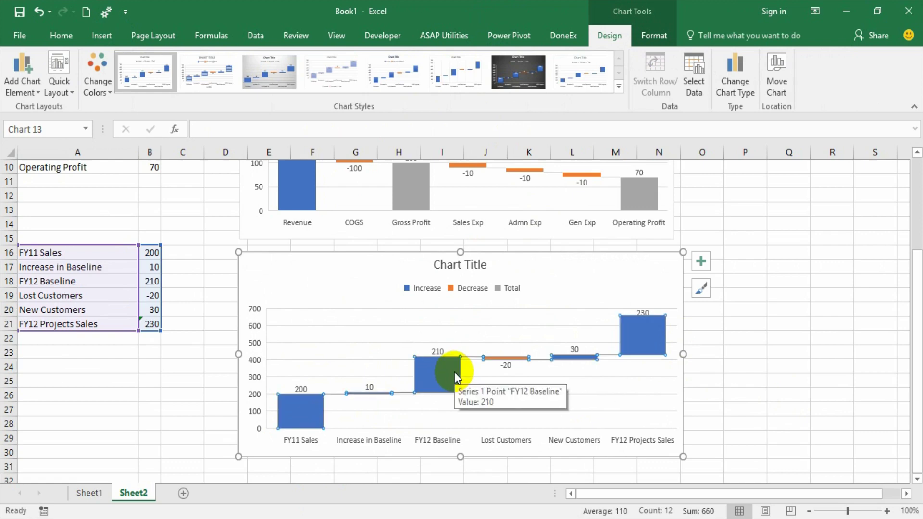
click(144, 281)
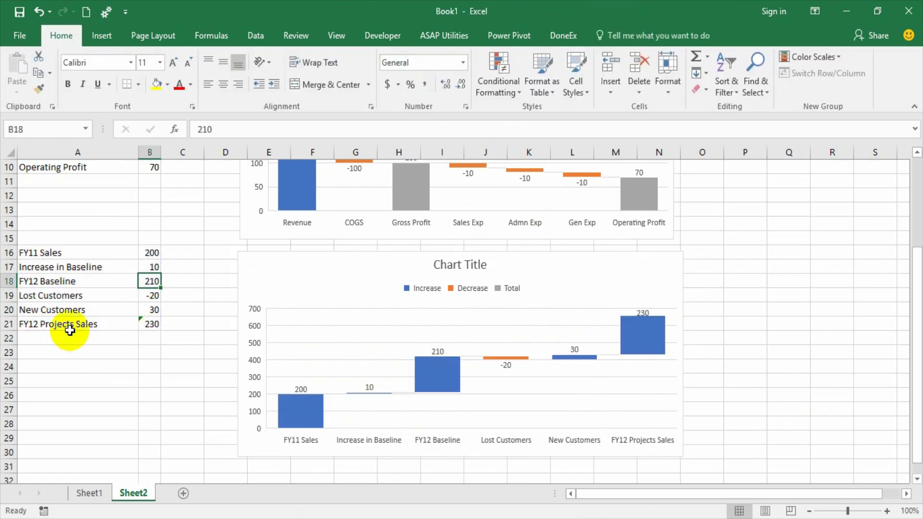
click(70, 325)
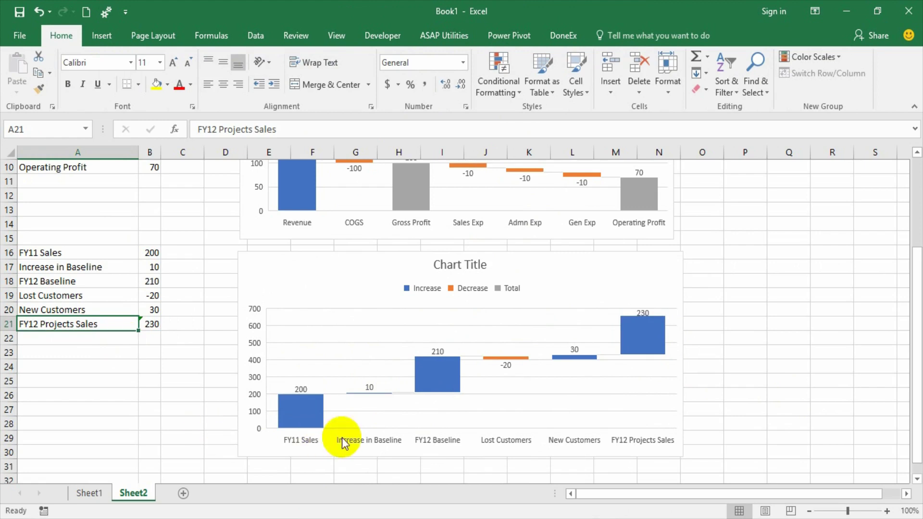
click(437, 368)
click(436, 368)
right_click(436, 368)
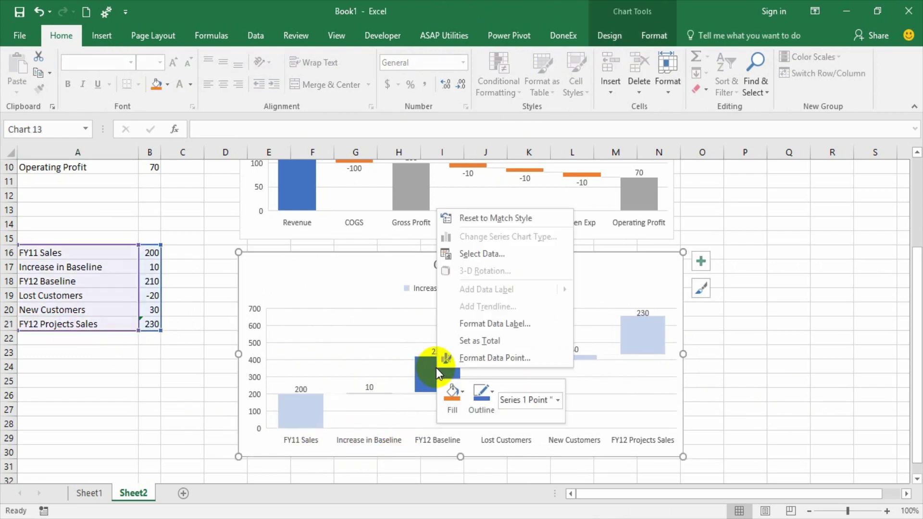
click(463, 357)
click(760, 291)
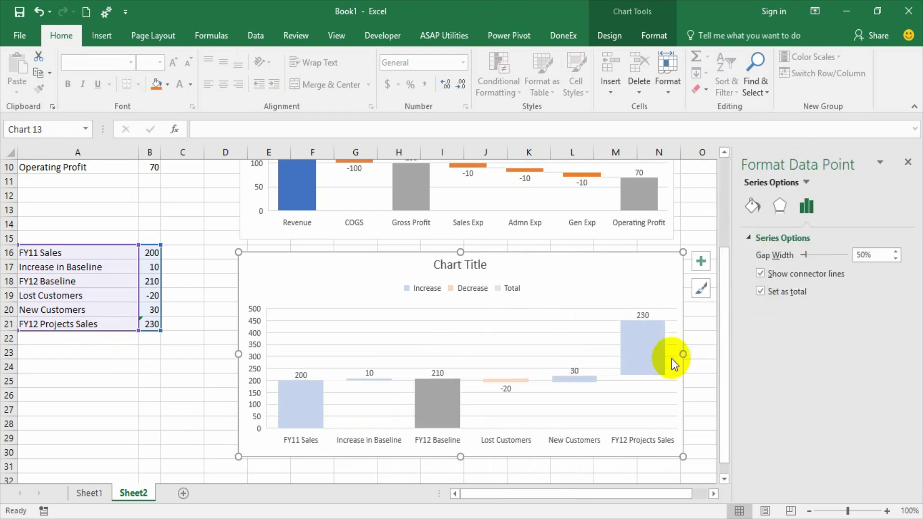
Set the FY12 Projects Sales column as a total and close the data point formatting options
click(660, 363)
click(659, 362)
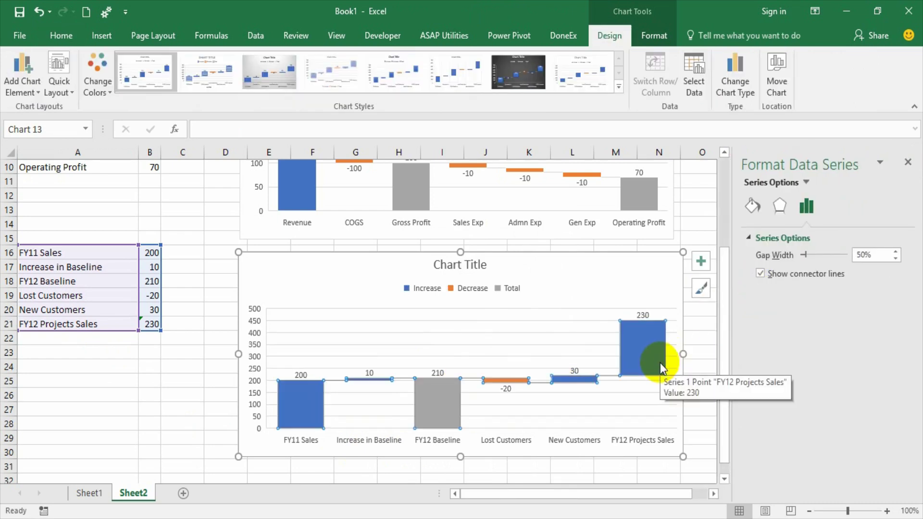
click(660, 362)
click(760, 292)
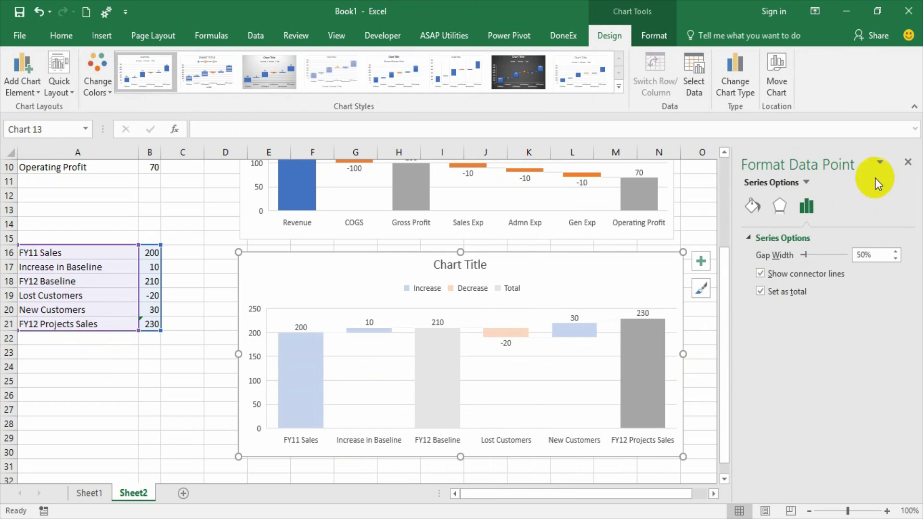
click(908, 162)
click(744, 354)
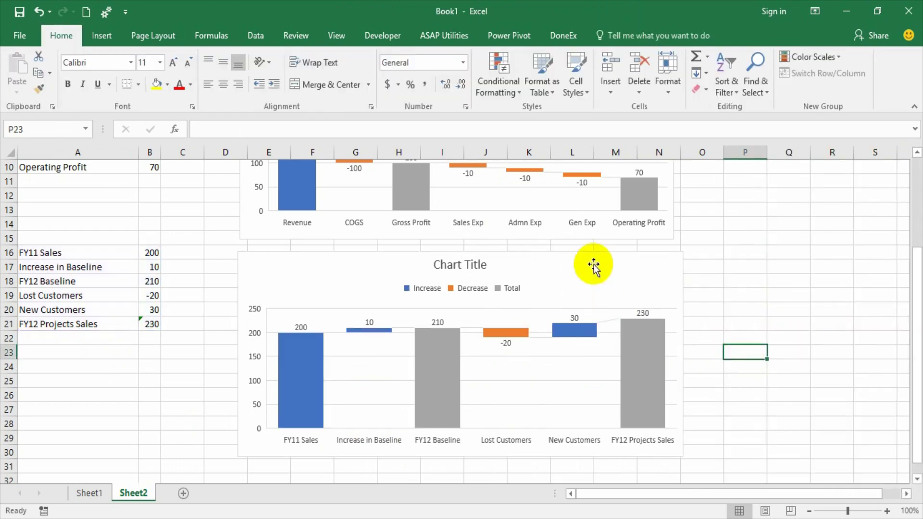
click(593, 267)
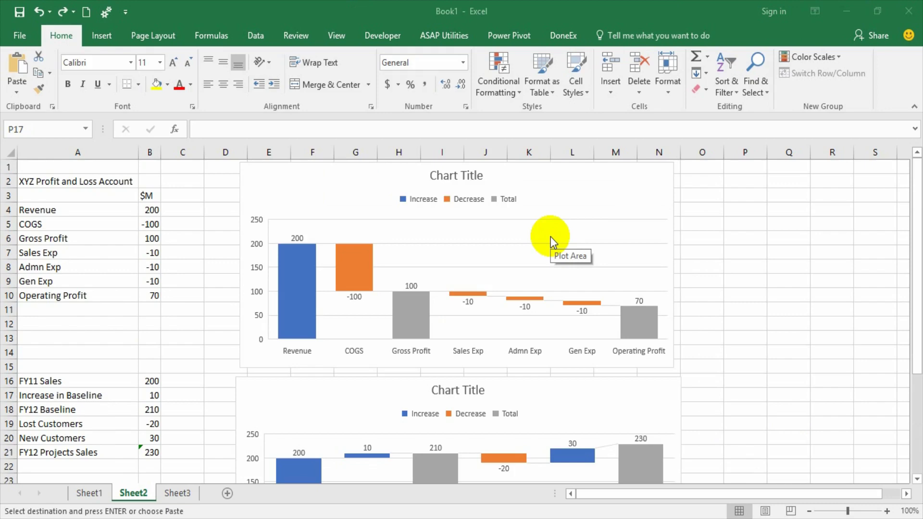
On Sheet3, set the COGS value in B5 to positive 100
click(183, 498)
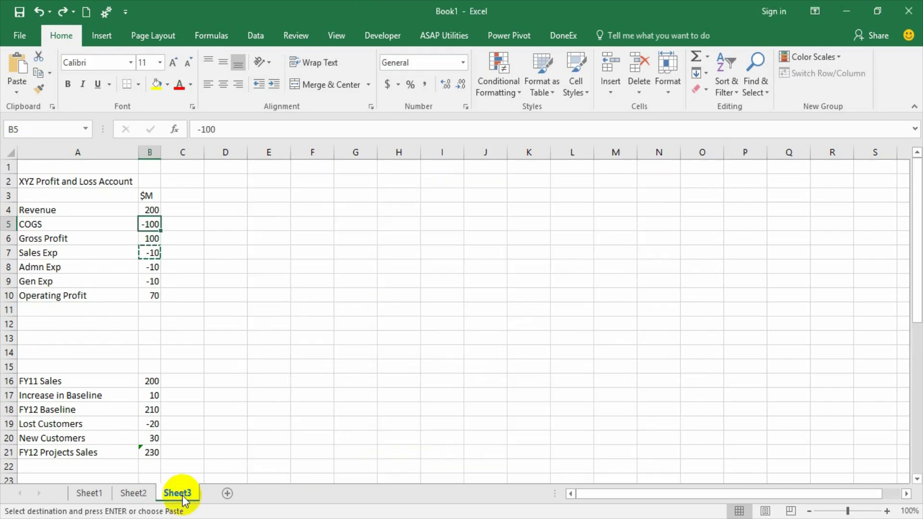
drag(72, 210, 155, 296)
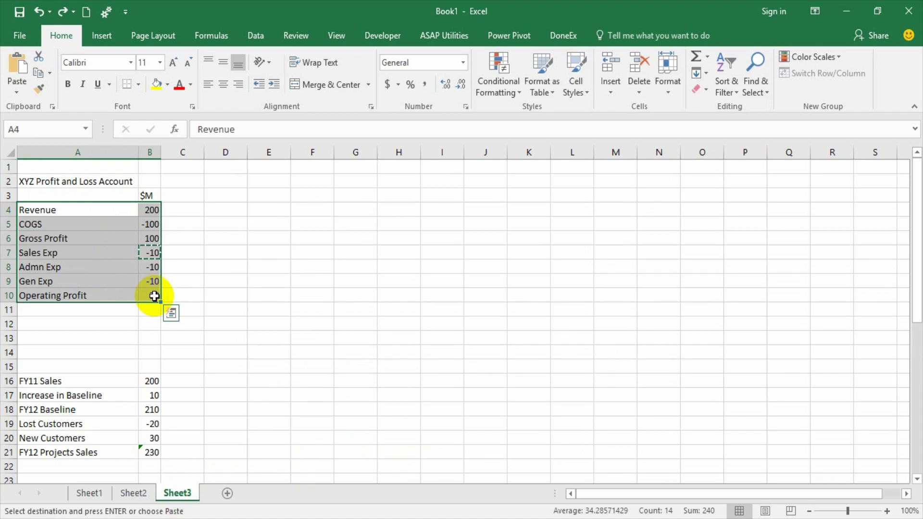
click(147, 212)
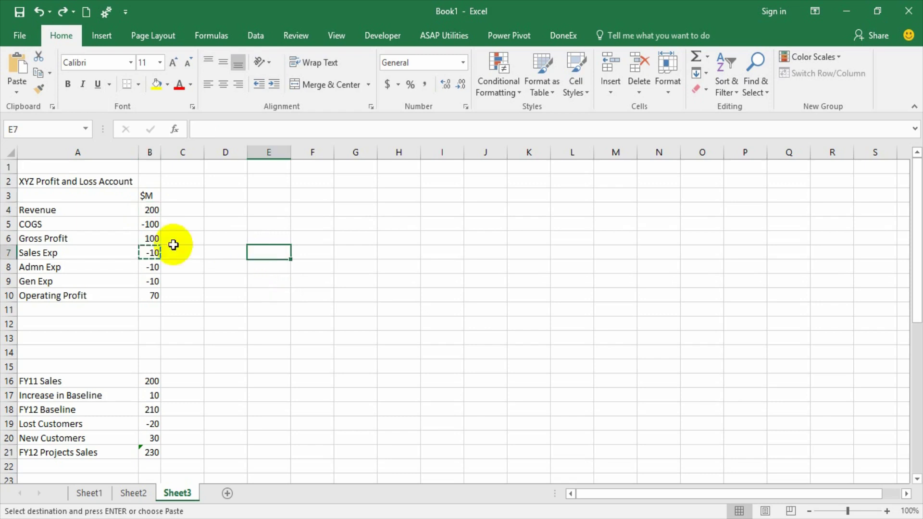
drag(146, 210, 153, 294)
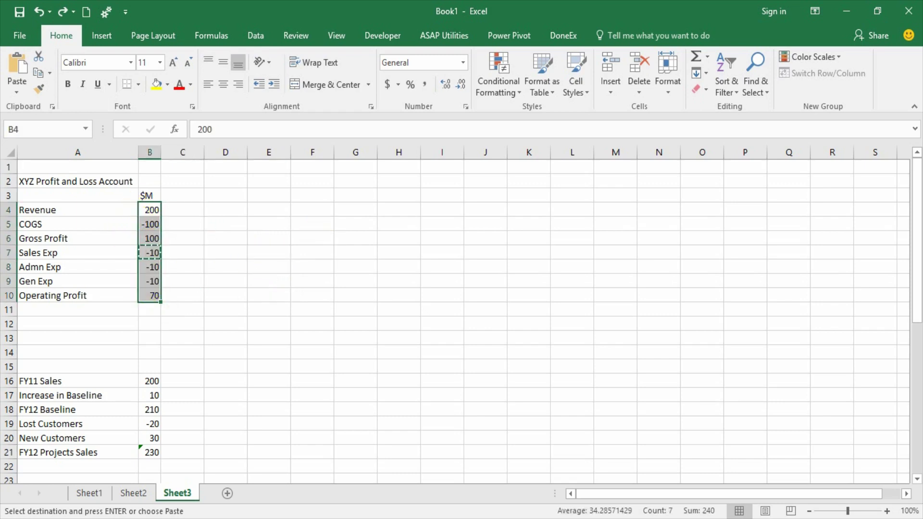
click(150, 224)
text(100)
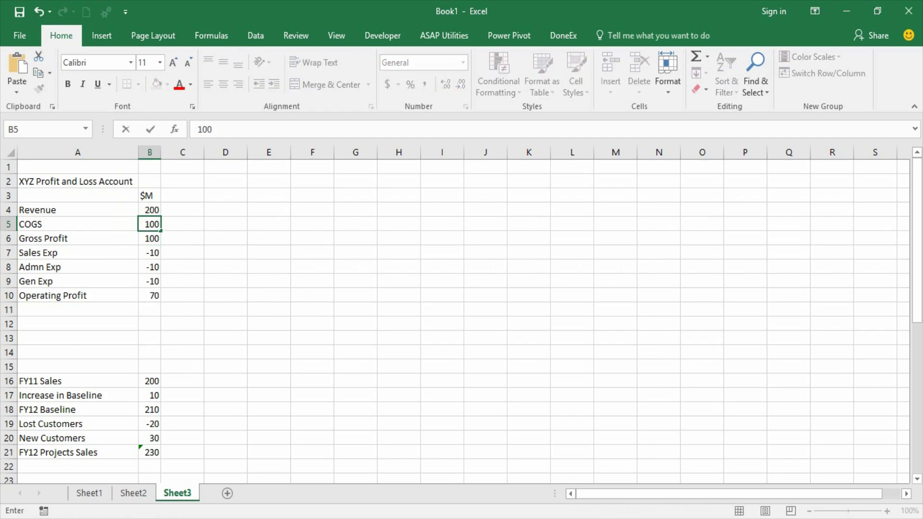
key(Return)
Set the Sales Exp, Admn Exp and Gen Exp values in B7:B9 to positive 10
key(Down)
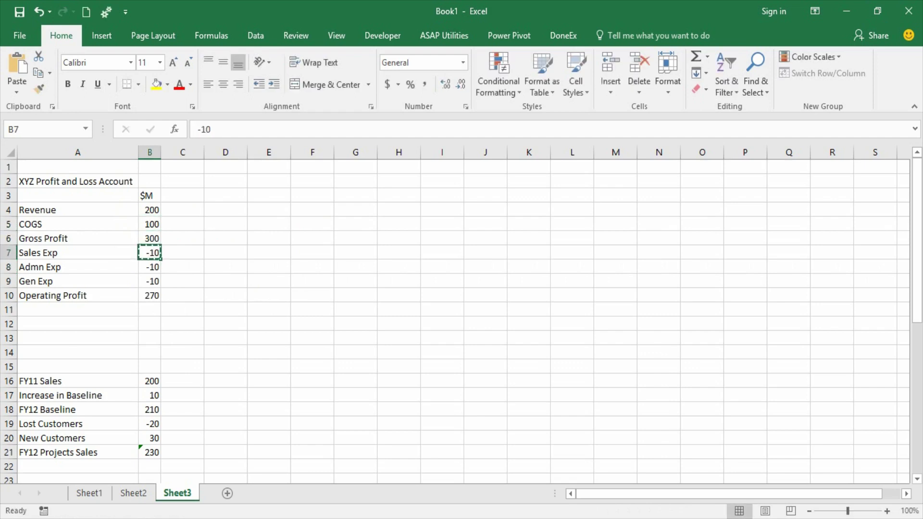
text(10)
key(ctrl+Return)
key(ctrl+c)
key(Down)
text(10)
key(Return)
key(ctrl+v)
Replace the Gross Profit formula in B6 with =B4-B5
key(Up)
key(Up)
key(Up)
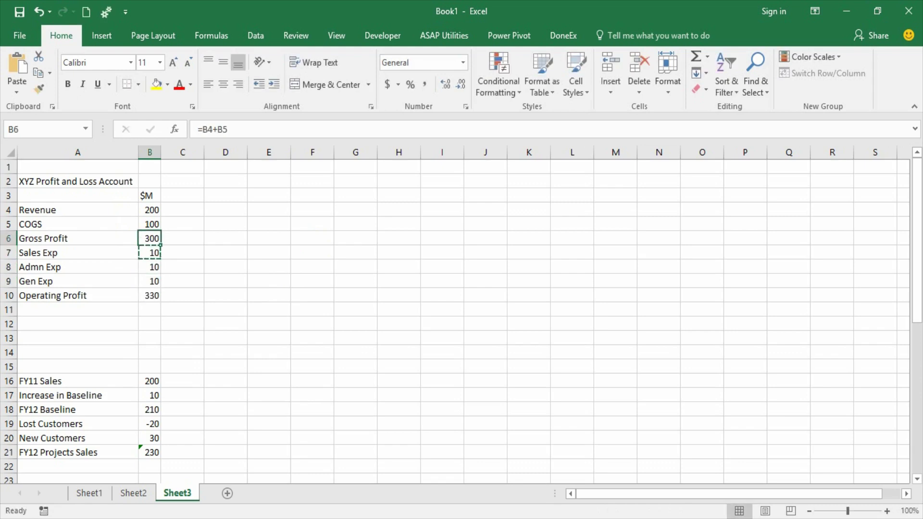
text(=sunm)
key(BackSpace)
key(BackSpace)
key(BackSpace)
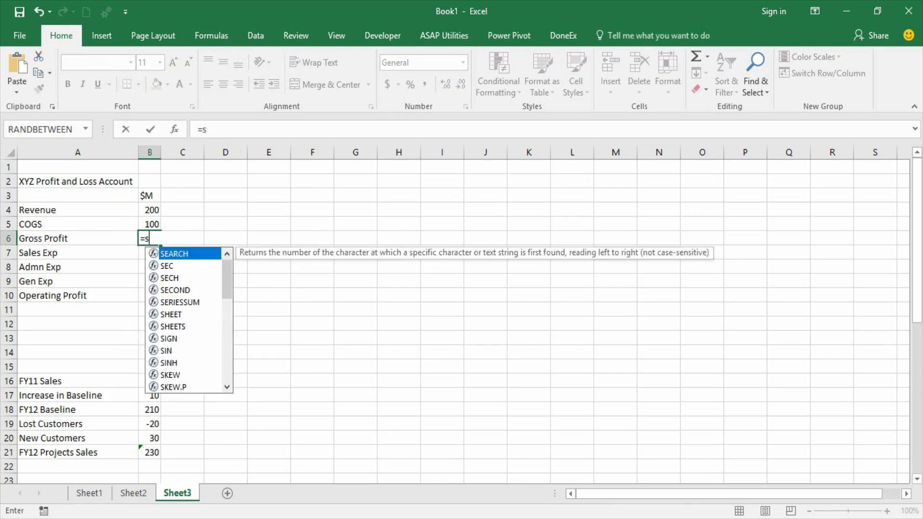
key(BackSpace)
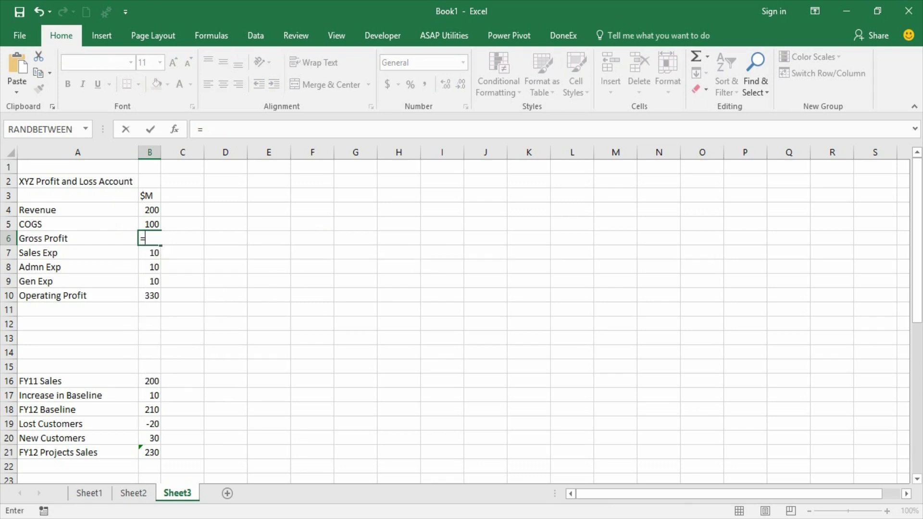
key(Up)
key(Up)
text(-)
key(Up)
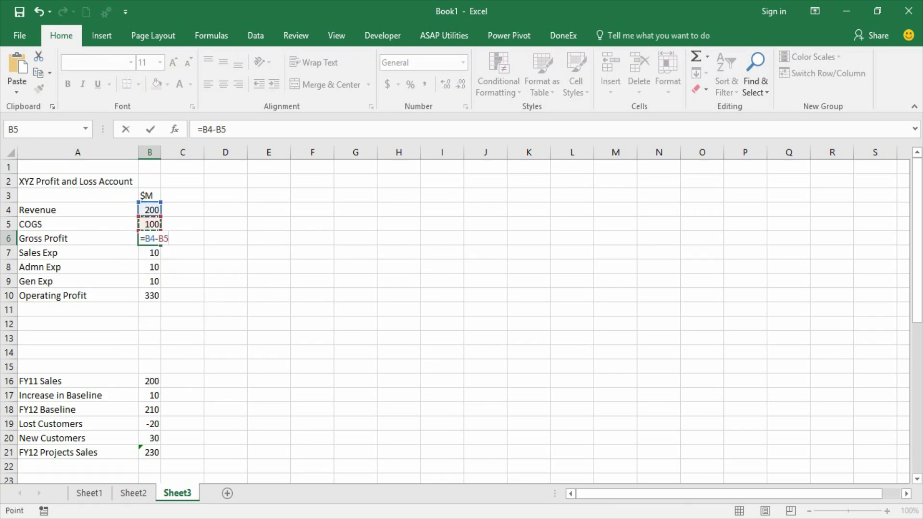
key(Return)
Replace the Operating Profit formula in B10 with =B6-SUM(B7:B9) and clear the copy selection
key(Down)
key(Down)
key(Down)
text(=sum()
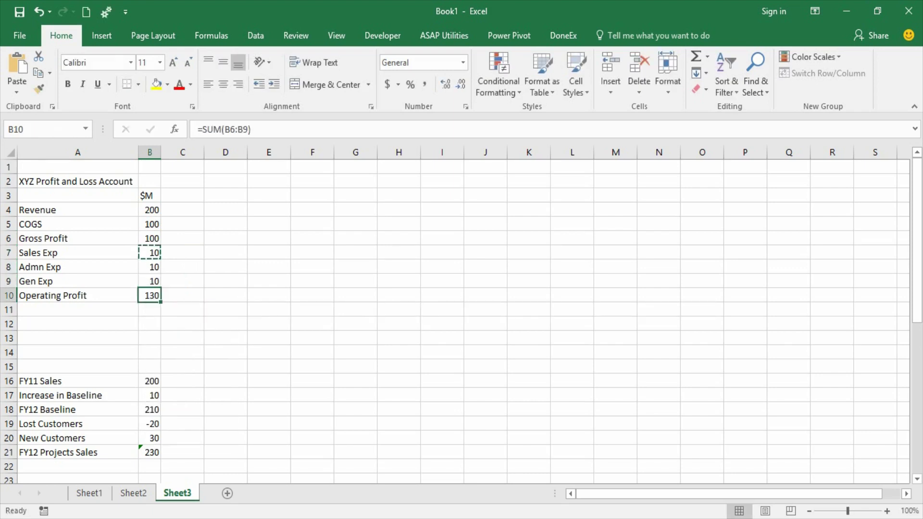
text(=)
key(Up)
key(Up)
key(Up)
key(Up)
text(-sum()
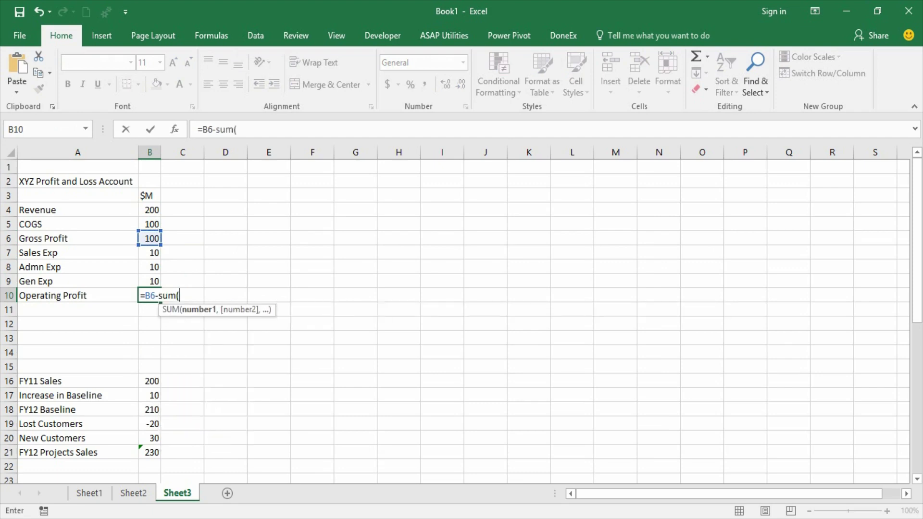
key(Up)
key(shift+Up)
key(shift+Up)
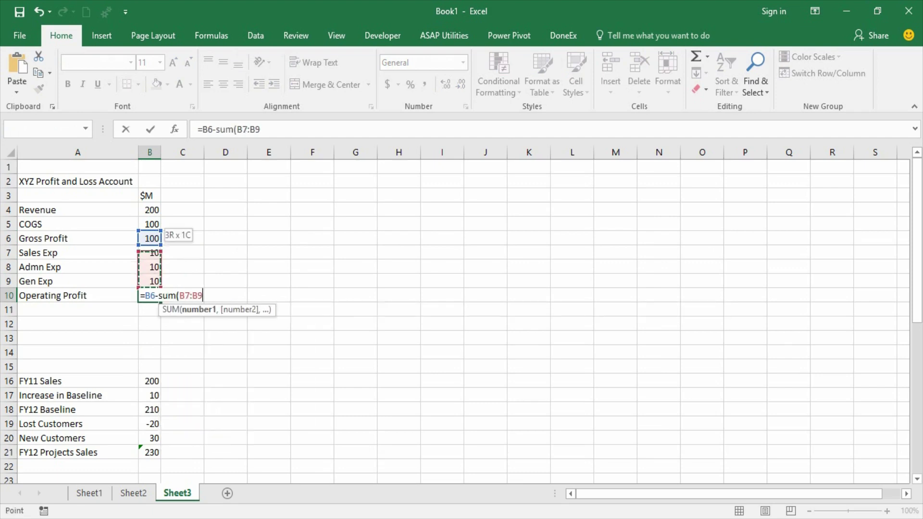
key(Return)
key(Return)
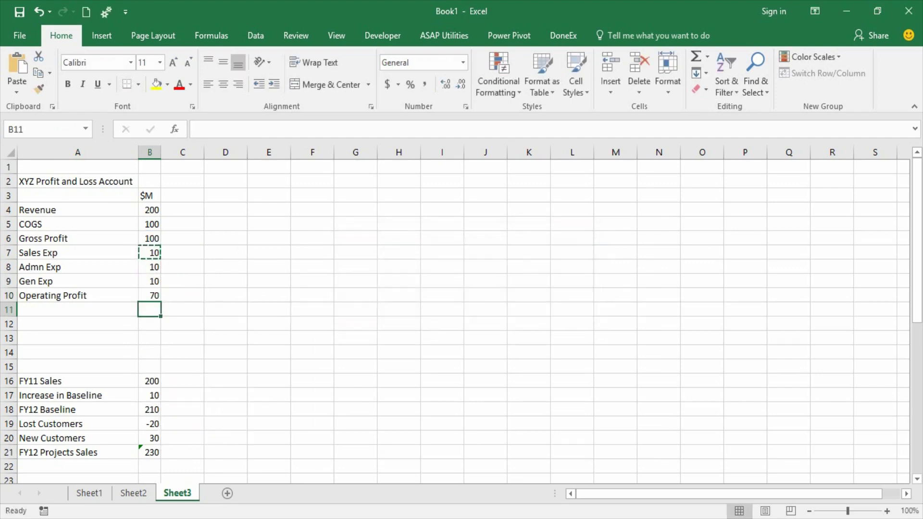
key(Escape)
Insert a blank column before the $M values column
key(Up)
key(Up)
key(Up)
key(Up)
key(Up)
key(Up)
key(Up)
key(Up)
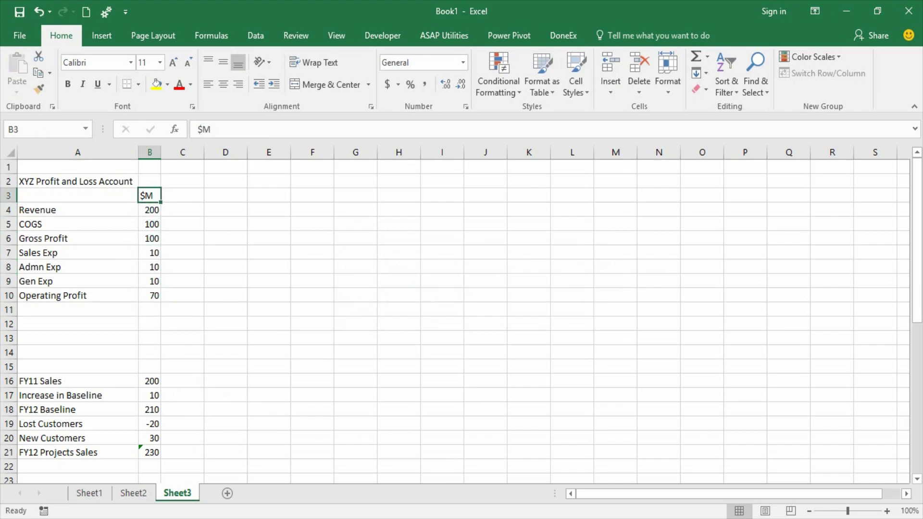
key(alt+i)
key(Escape)
key(alt+i)
text(c)
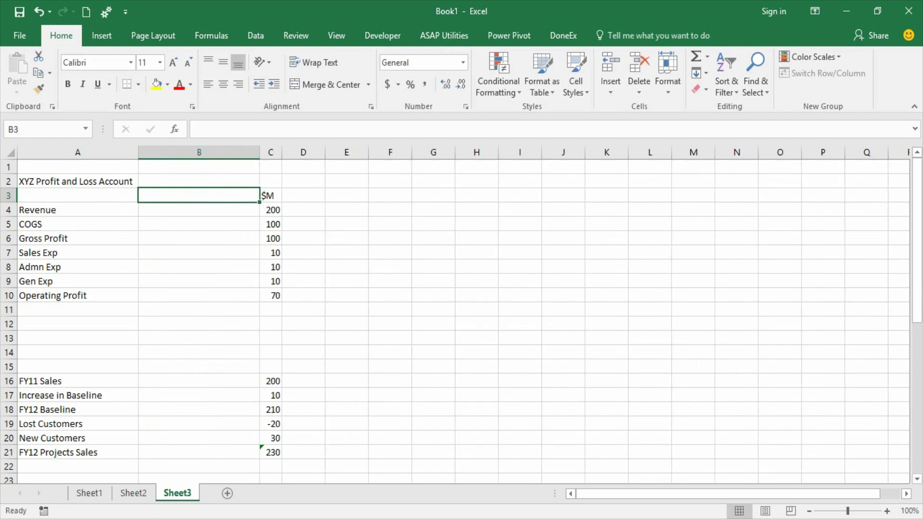
Enter the heading Rise/Fall in B3 and narrow column B
text(Rise/Fall)
key(Return)
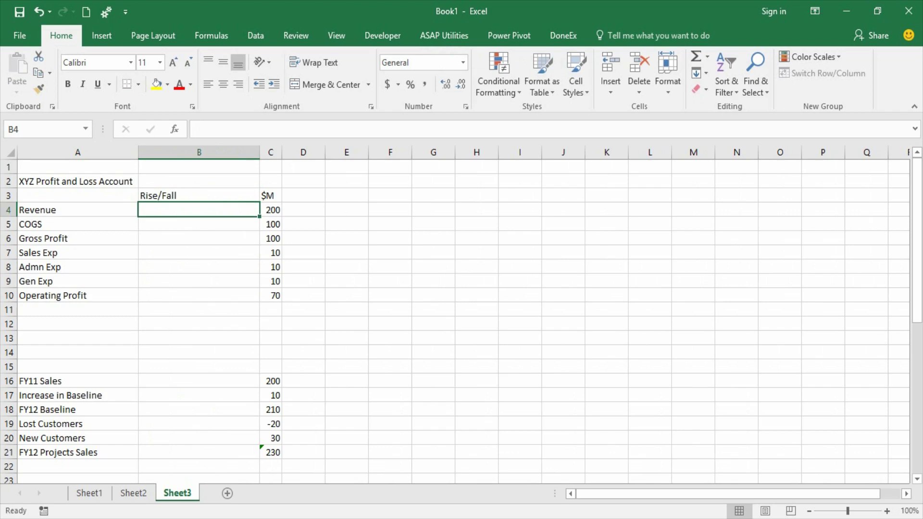
drag(260, 152, 210, 152)
Enter 0 in the Rise/Fall column for Revenue, Gross Profit and Operating Profit (B4, B6 and B10)
click(45, 210)
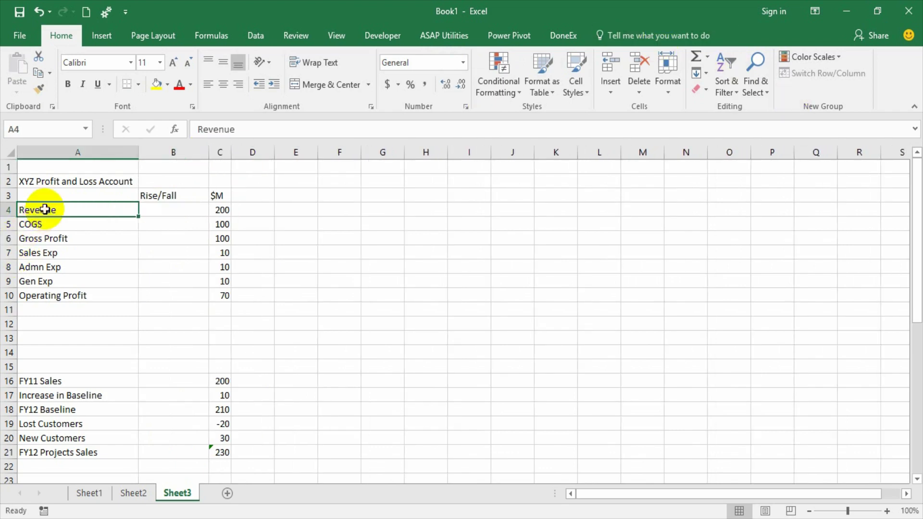
click(97, 238)
click(113, 295)
click(175, 208)
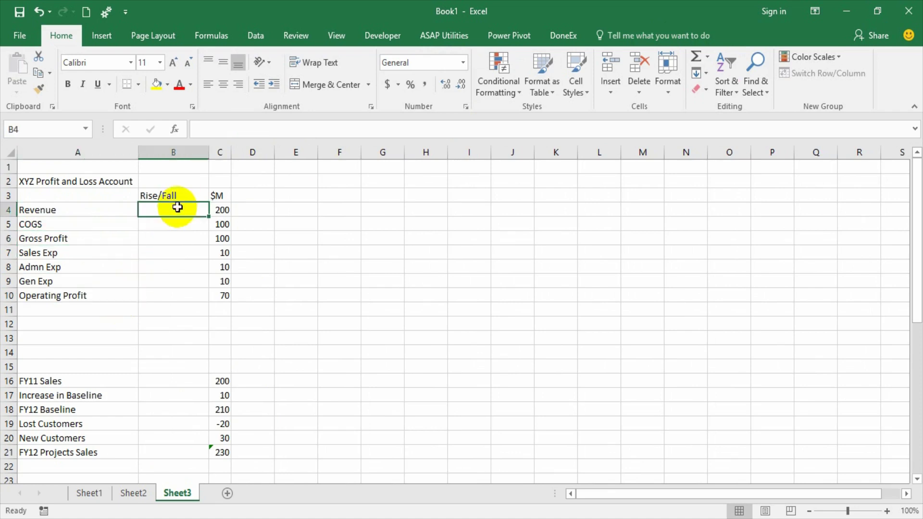
text(0)
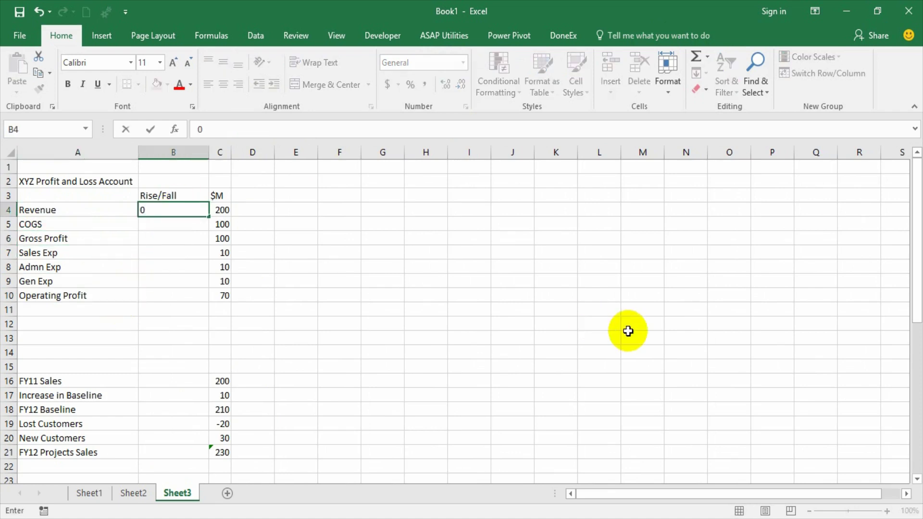
key(Return)
key(Return)
text(0)
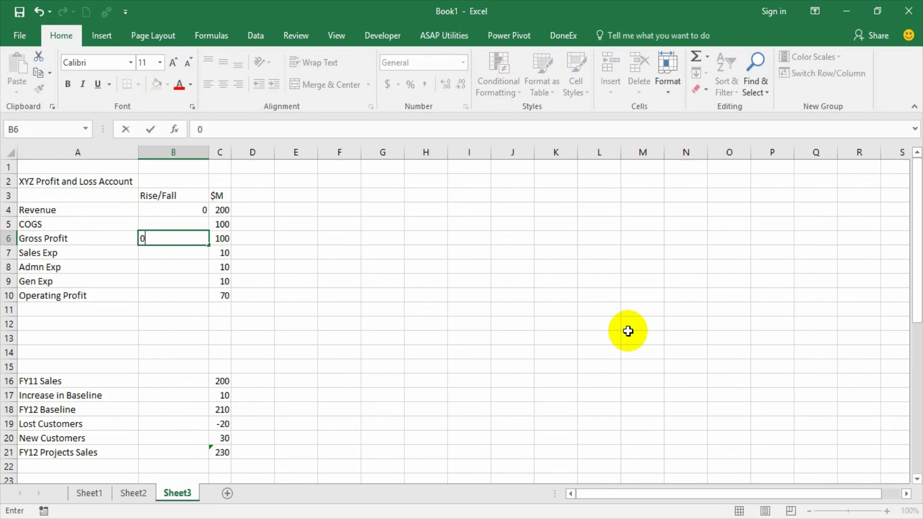
key(Return)
key(Return)
key(Return)
key(Return)
text(0)
key(Up)
Enter the formula =C4-C5 in the COGS Rise/Fall cell B5
key(Up)
key(Up)
key(Up)
key(Up)
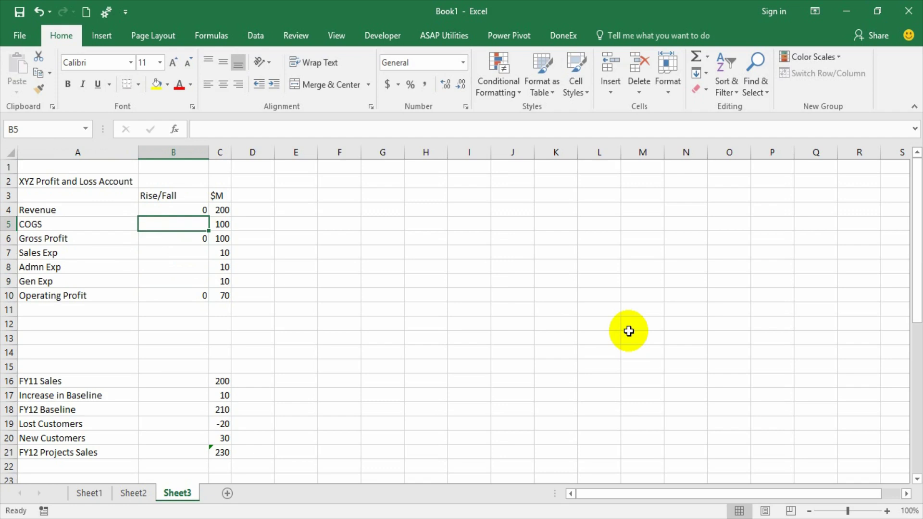
text(=)
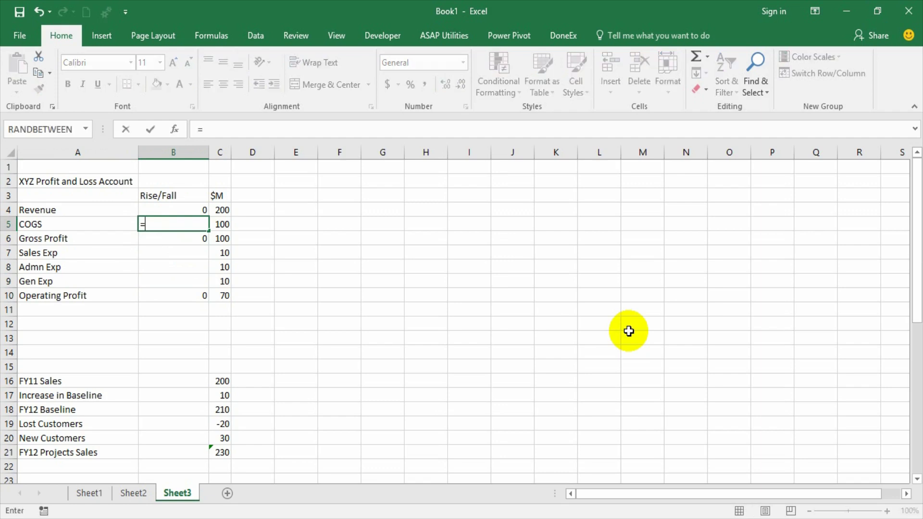
key(Up)
key(Right)
text(-)
key(Right)
key(Return)
Enter the formula =C6-C7 in the Sales Exp Rise/Fall cell B7
key(Down)
key(Down)
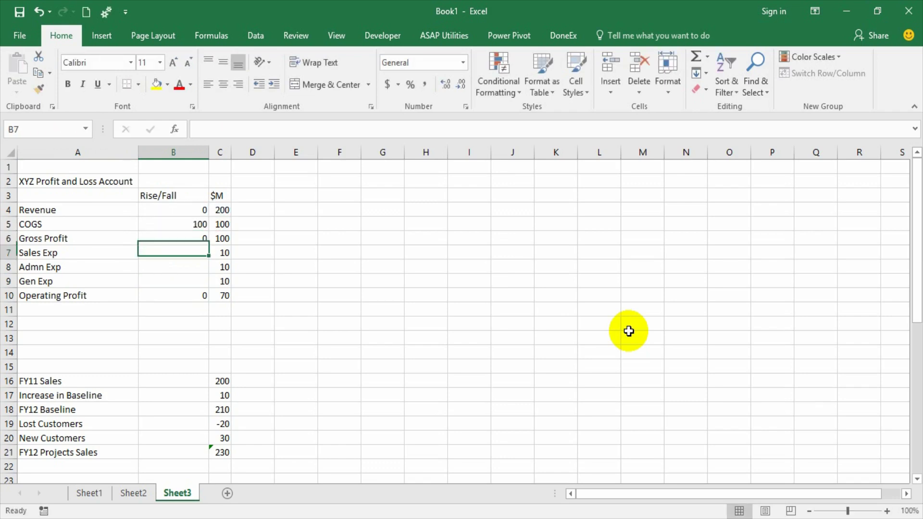
key(Up)
text(=)
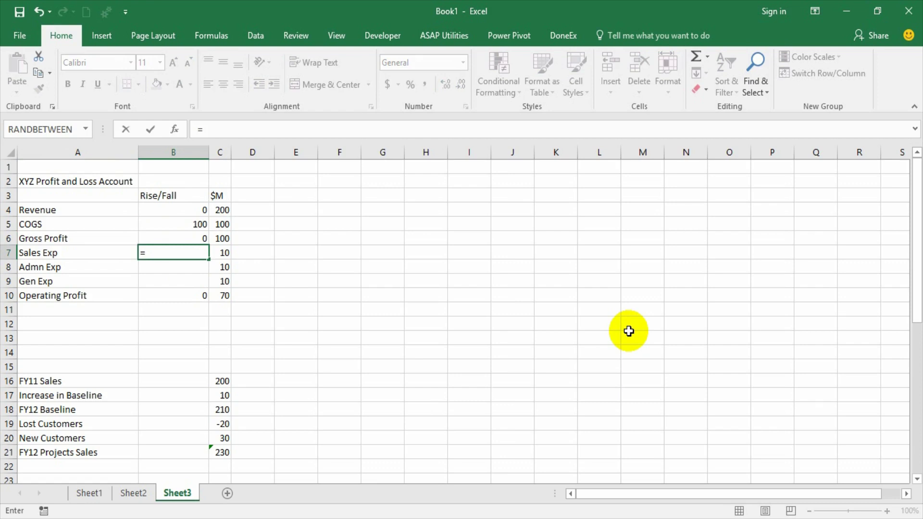
key(Up)
key(Right)
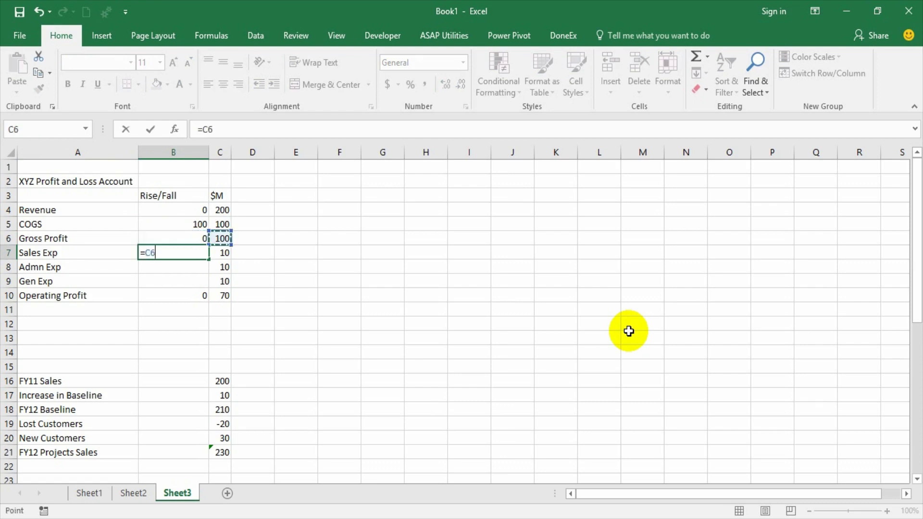
text(-)
key(Down)
key(Return)
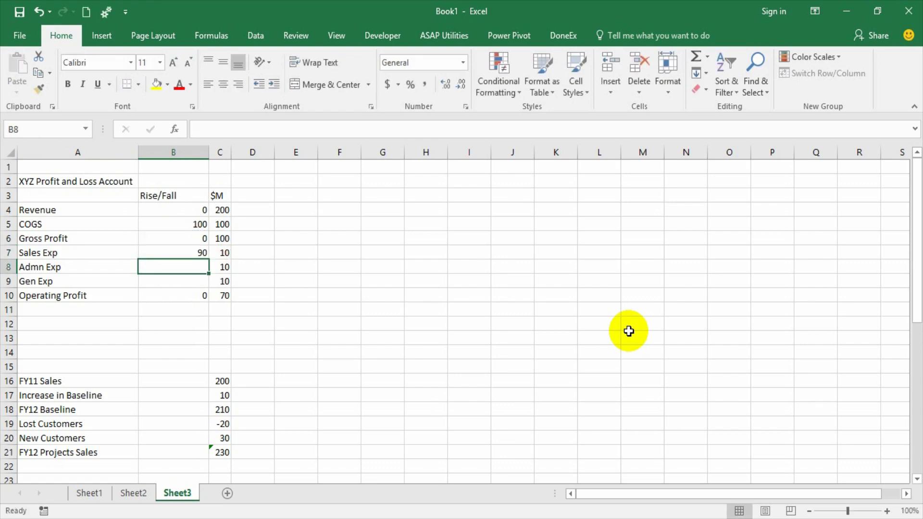
Enter the Rise/Fall formulas =B7-C8 for Admn Exp in B8 and =B8-C9 for Gen Exp in B9
text(=)
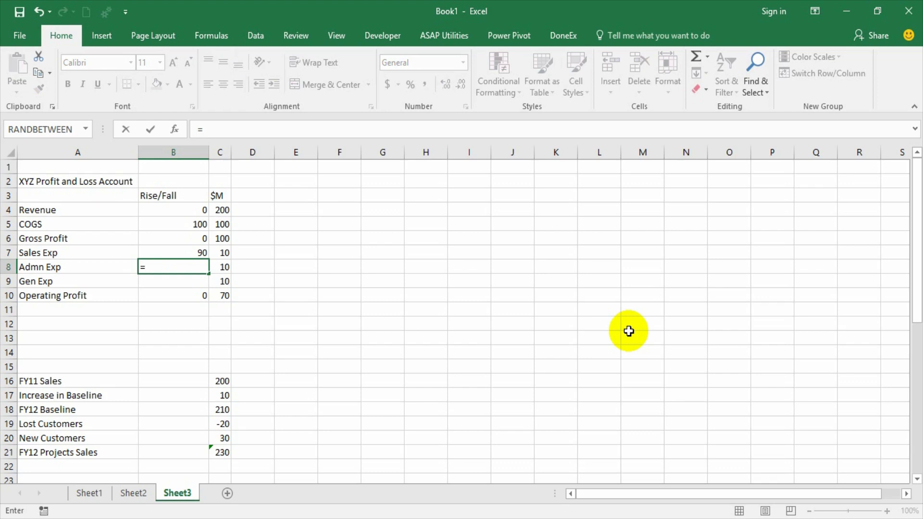
key(Up)
text(-)
key(Right)
key(Return)
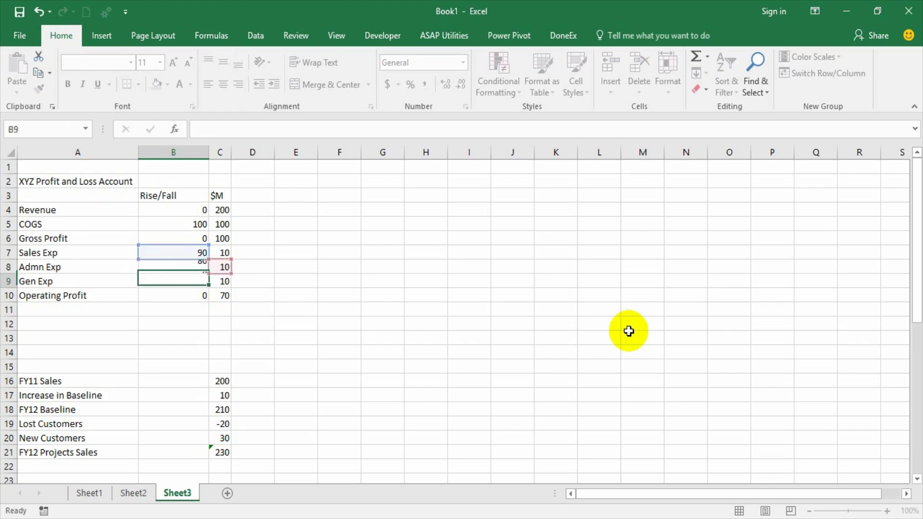
text(=)
key(Up)
text(-)
key(Right)
key(Return)
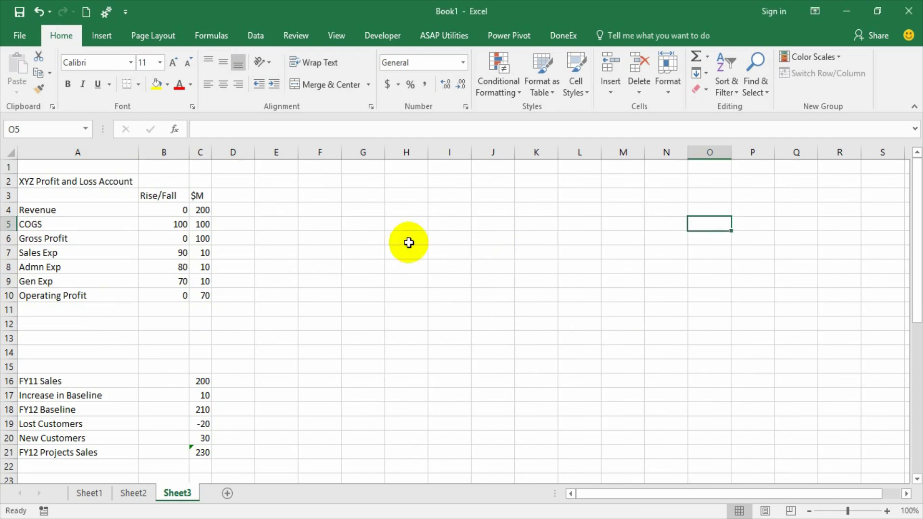
Insert a stacked column chart from the profit and loss data in A4:C10
drag(160, 257, 205, 294)
click(102, 36)
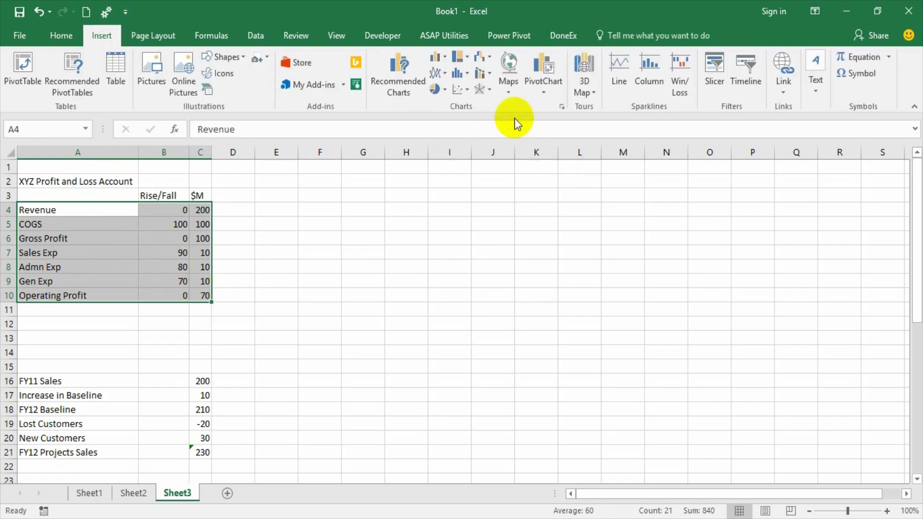
click(442, 56)
click(473, 95)
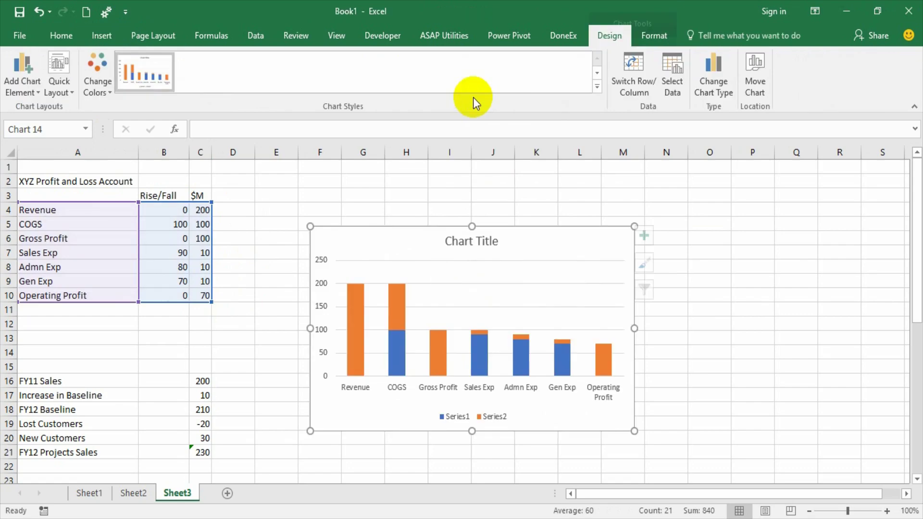
Move the stacked column chart up beside the profit and loss table and deselect it
drag(531, 233, 529, 192)
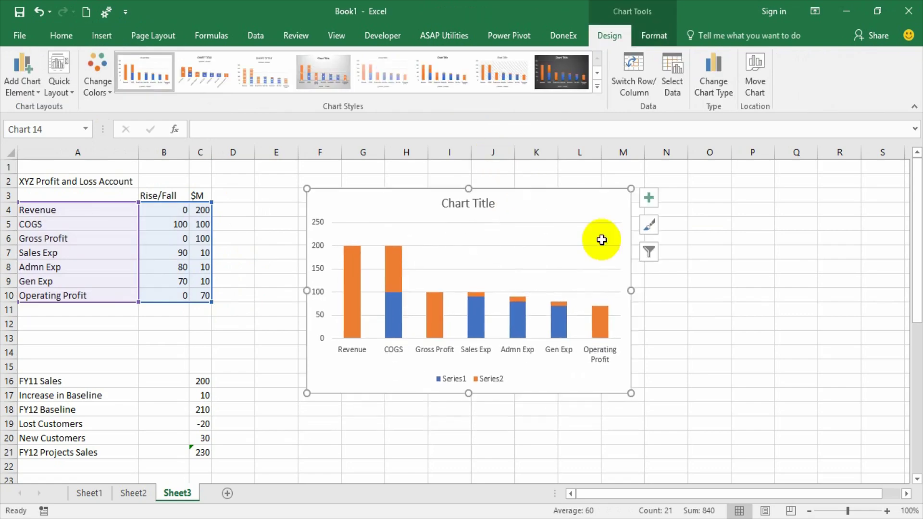
click(733, 245)
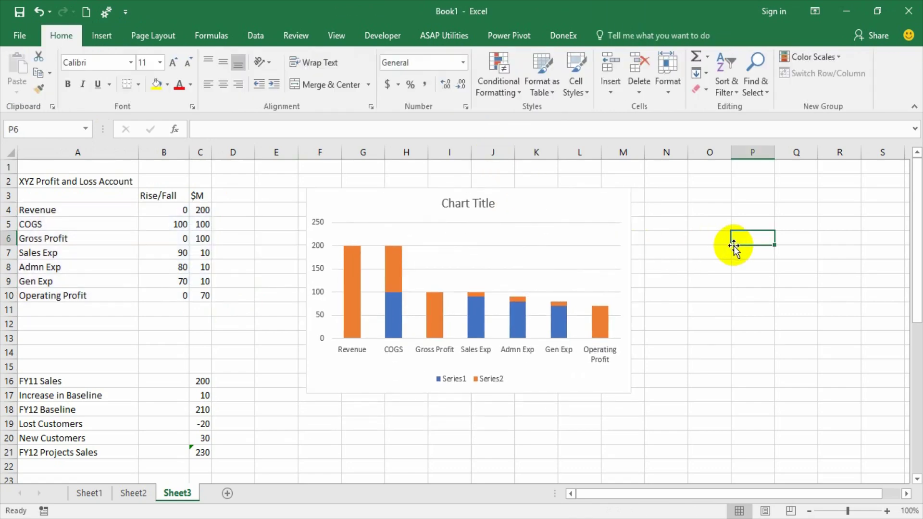
click(733, 308)
drag(595, 230, 581, 181)
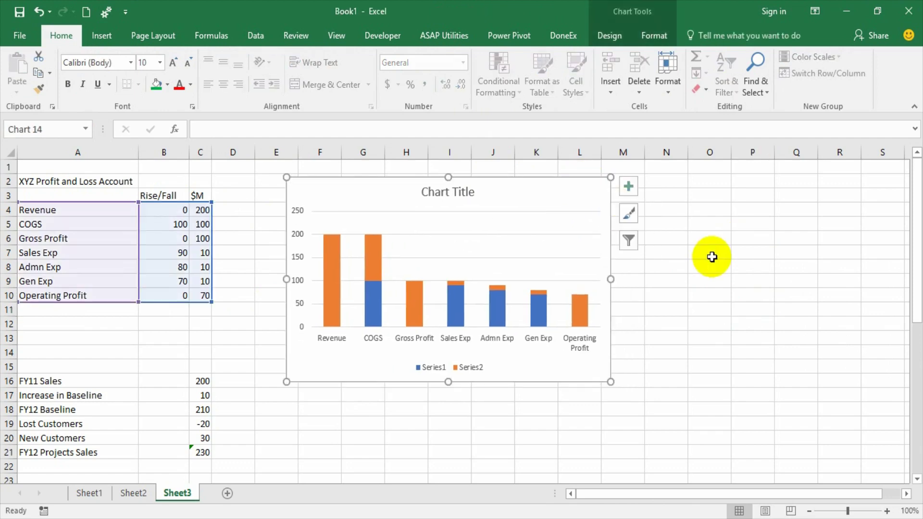
click(711, 257)
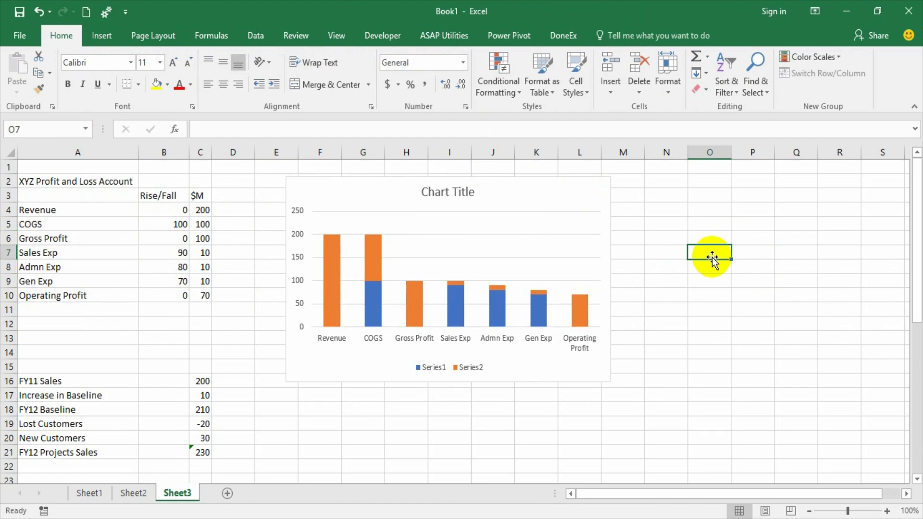
drag(164, 211, 169, 288)
click(232, 338)
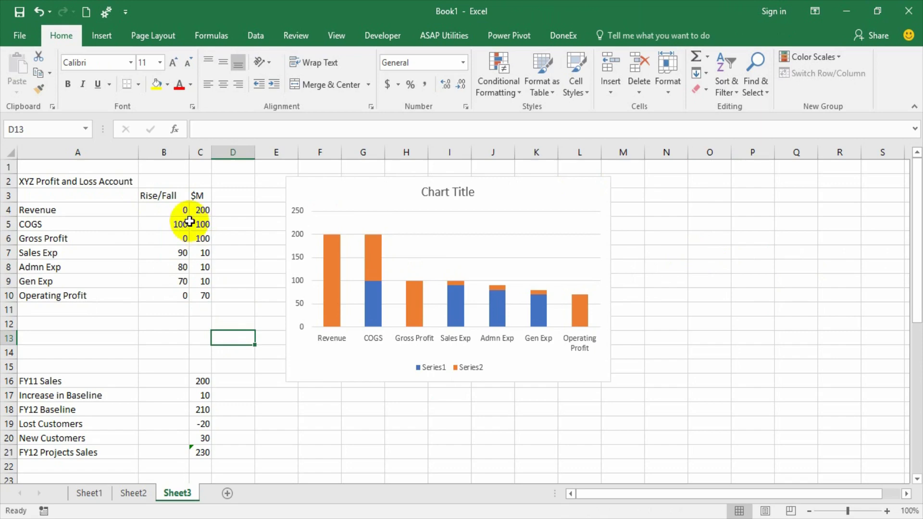
drag(186, 214, 179, 294)
Enter the heading running in D3, beside the $M column
click(226, 196)
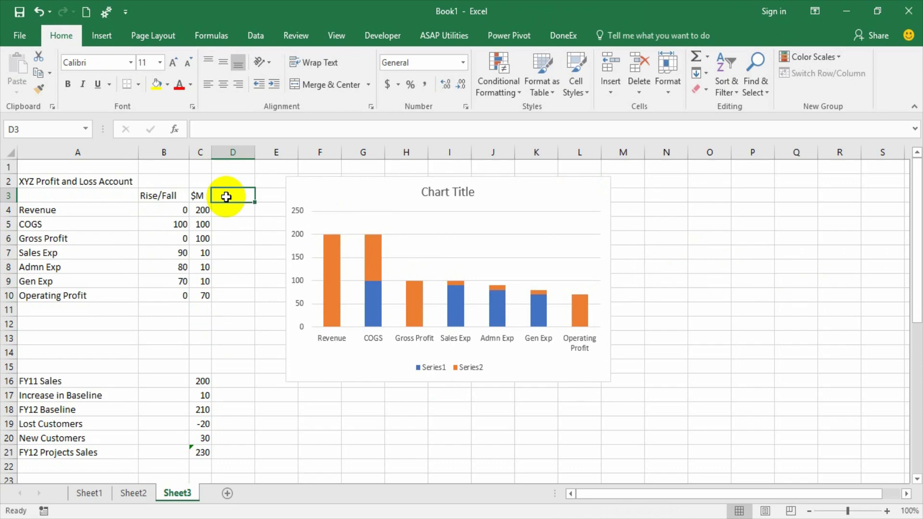
text(=runni)
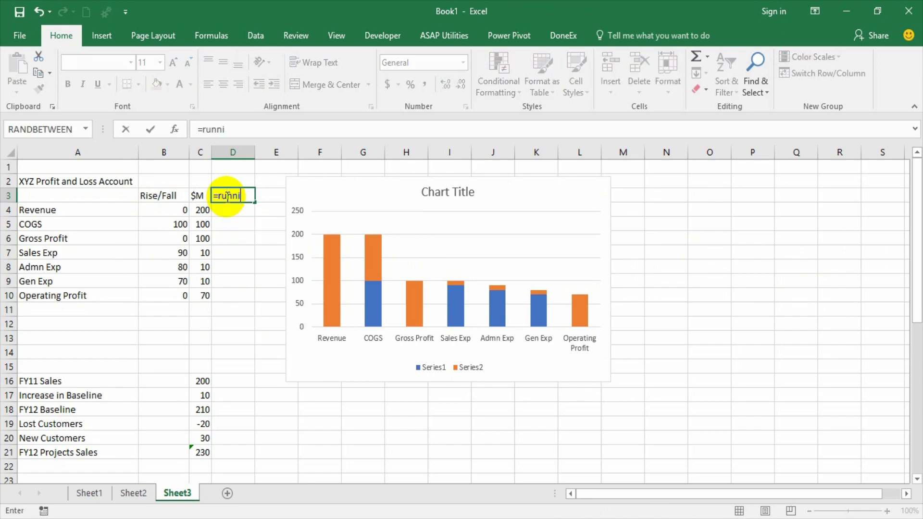
key(Escape)
text(running)
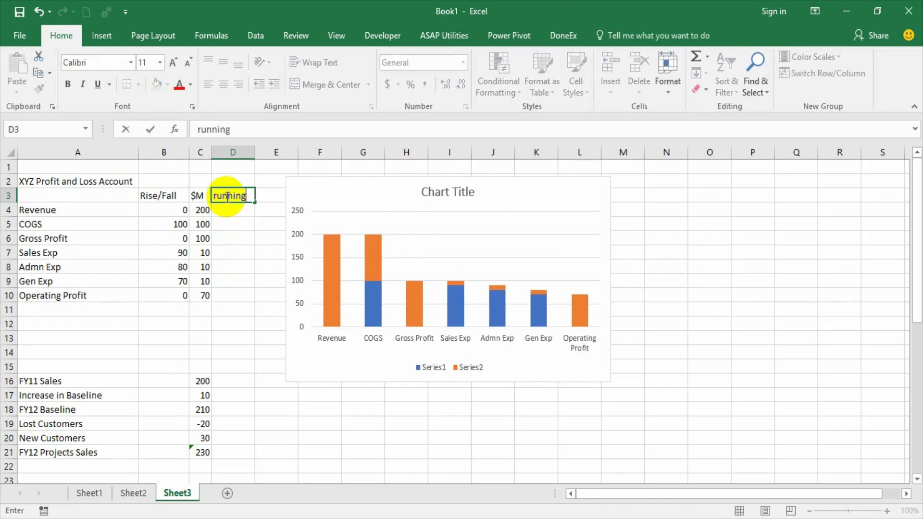
key(Return)
Enter the formula =C4+B4 in the Revenue row of the running column, cell D4
text(=)
key(Left)
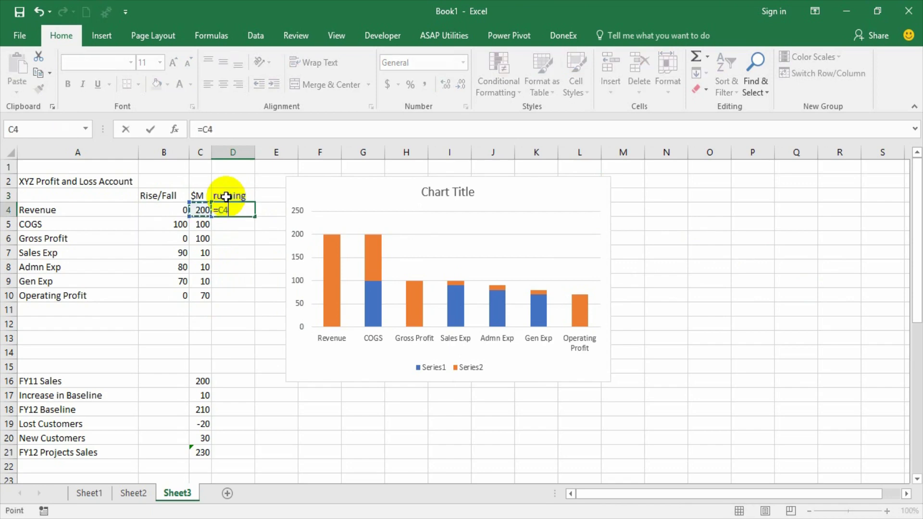
text(+)
key(Left)
key(Left)
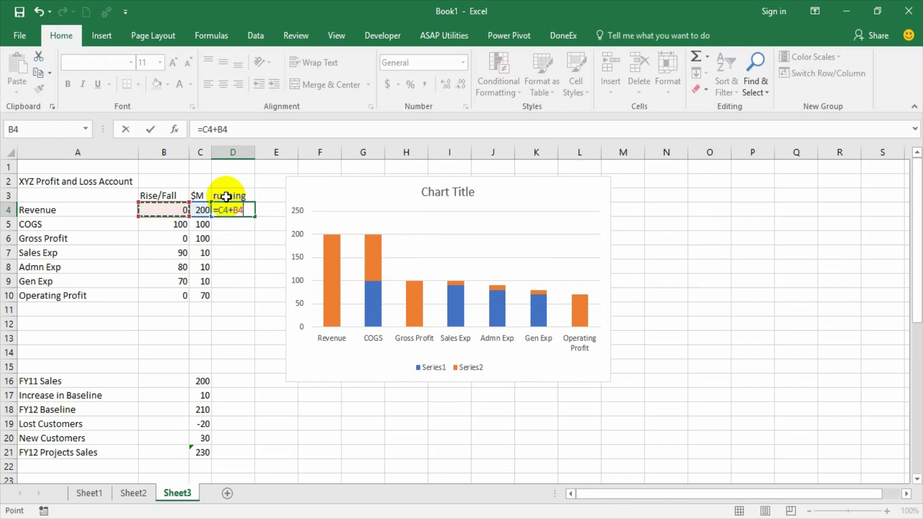
key(Return)
Copy the running formula from D4 down to D5:D10
key(Up)
key(ctrl+c)
key(Down)
key(shift+Down)
key(shift+Down)
key(shift+Down)
key(shift+Down)
key(shift+Down)
key(Return)
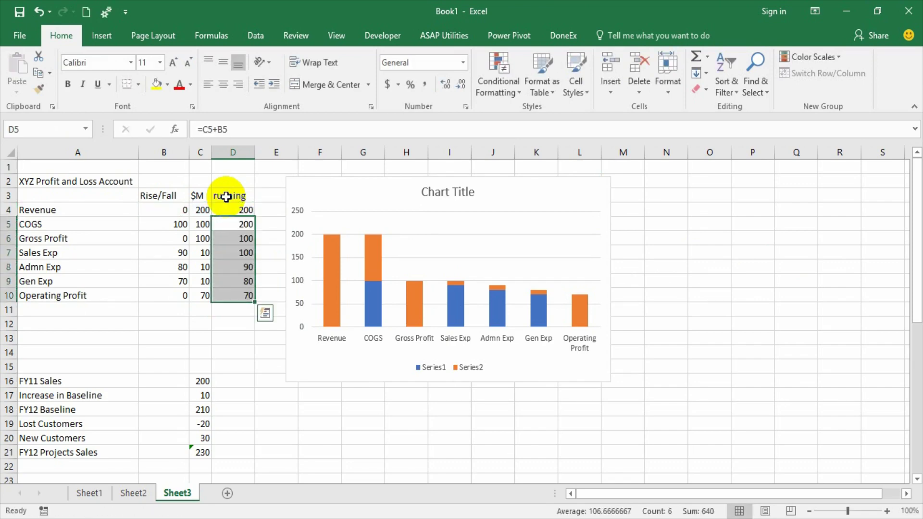
Review the running values and formulas row by row from COGS down to Operating Profit
key(Down)
key(Up)
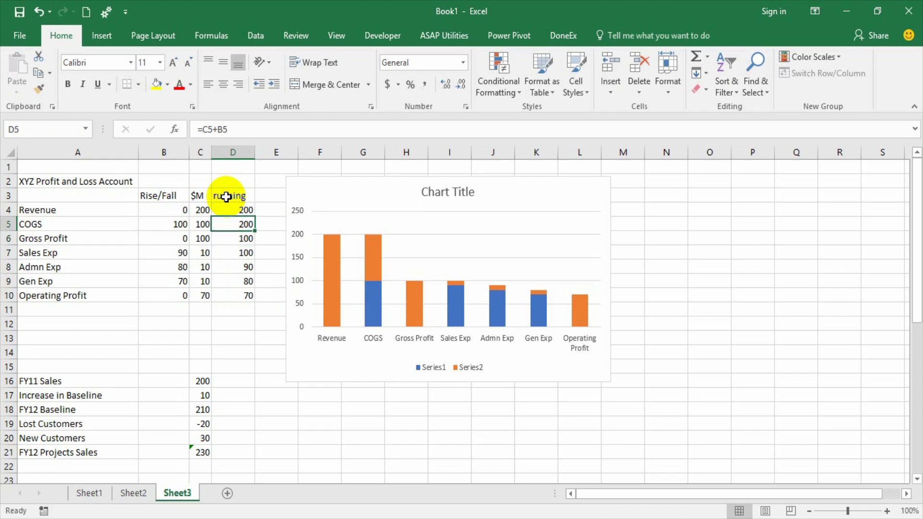
key(Down)
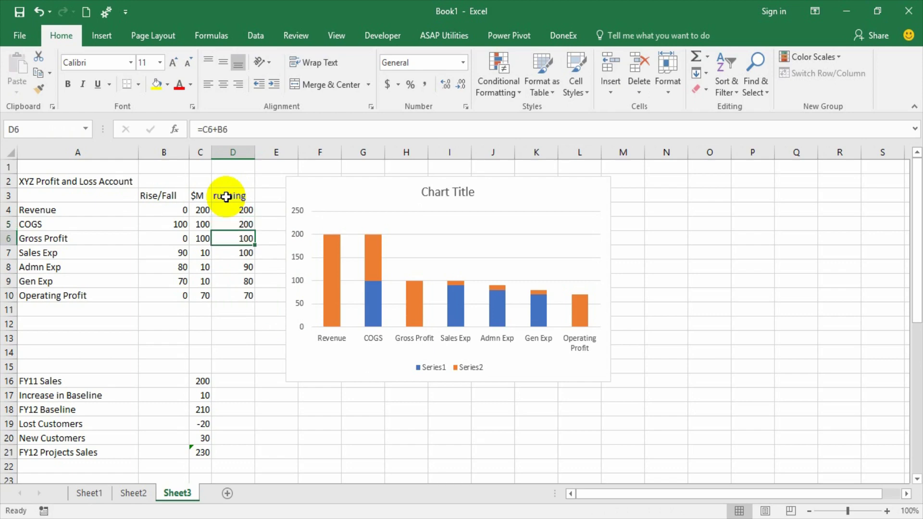
key(Down)
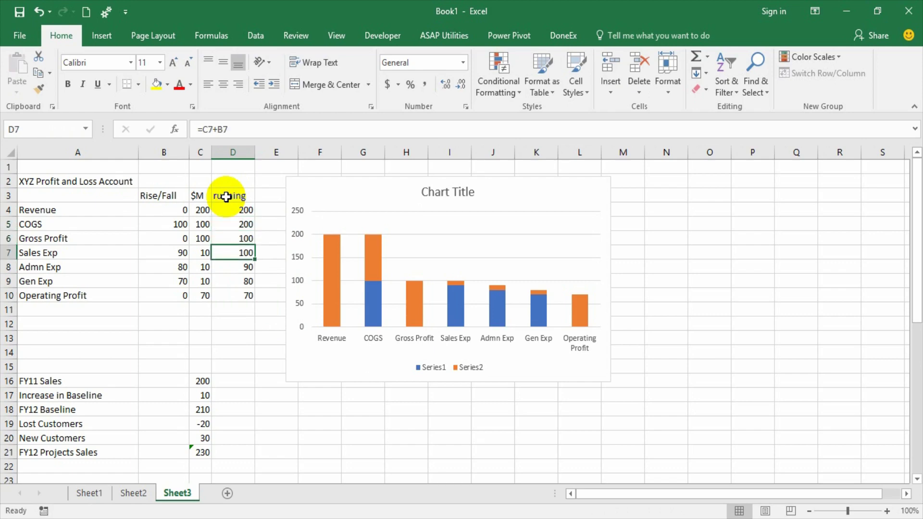
key(Down)
key(Down)
key(Down)
key(Down)
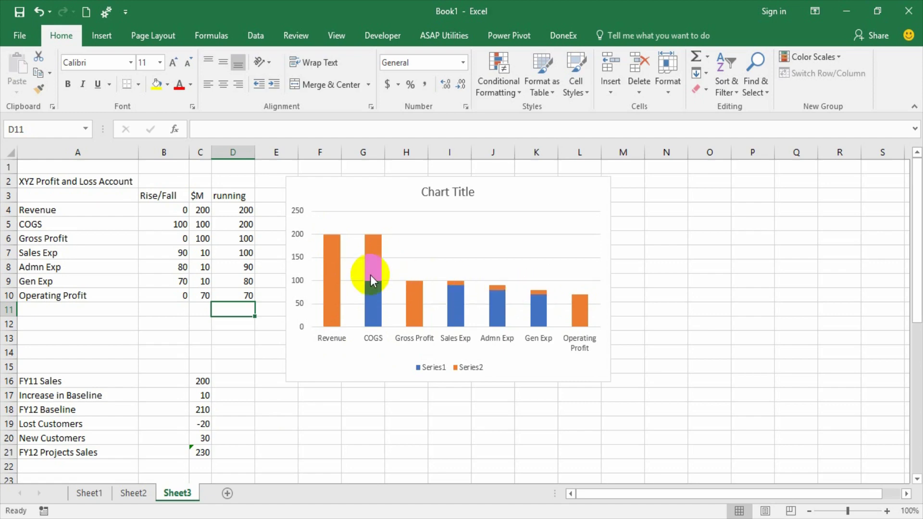
Set the shape fill of the Rise/Fall series (Series1) in the stacked column chart to No Fill
click(368, 308)
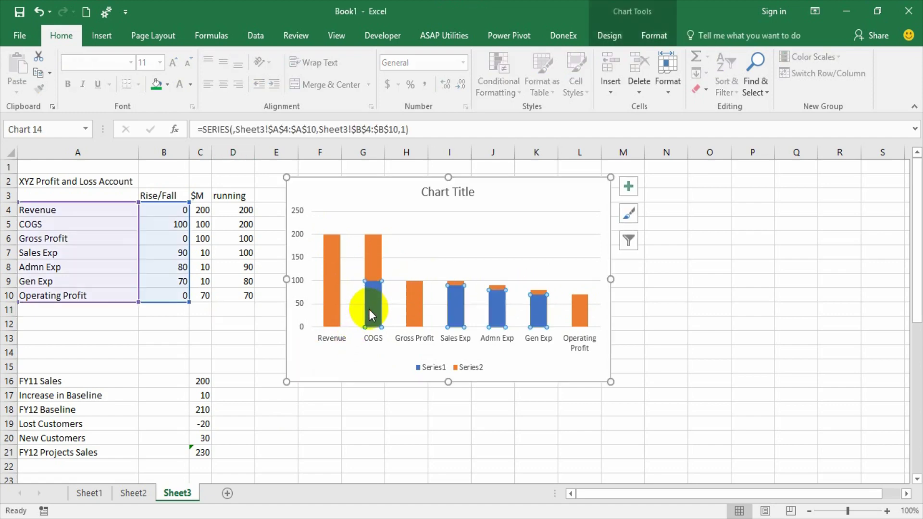
click(646, 37)
click(383, 55)
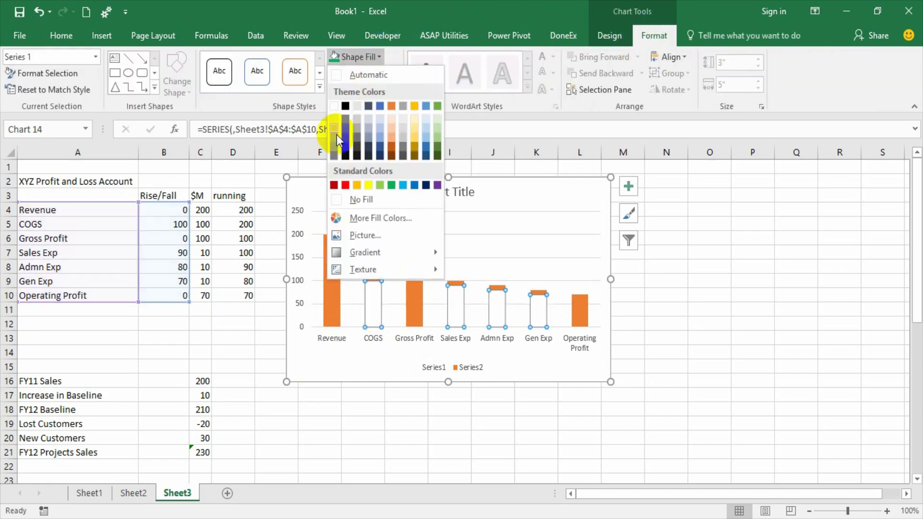
click(348, 201)
click(706, 276)
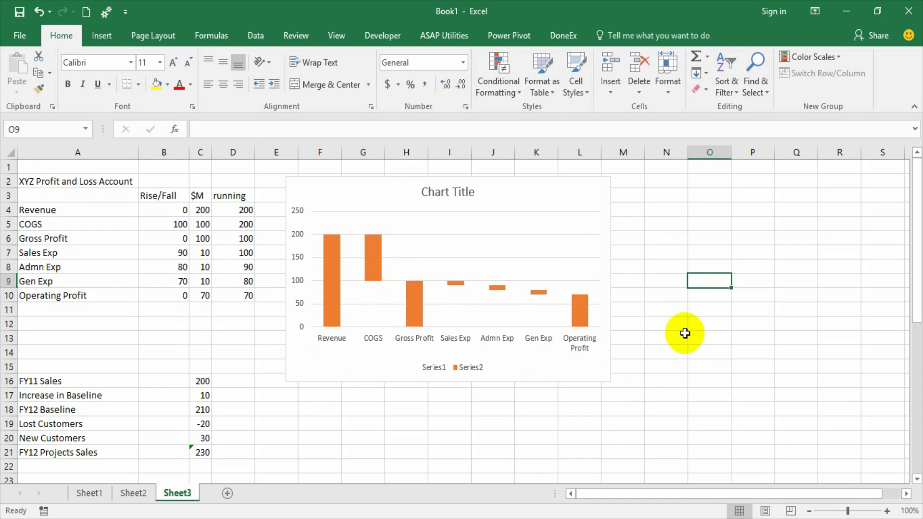
Look at the waterfall charts on Sheet2 for comparison and return to Sheet3
click(124, 498)
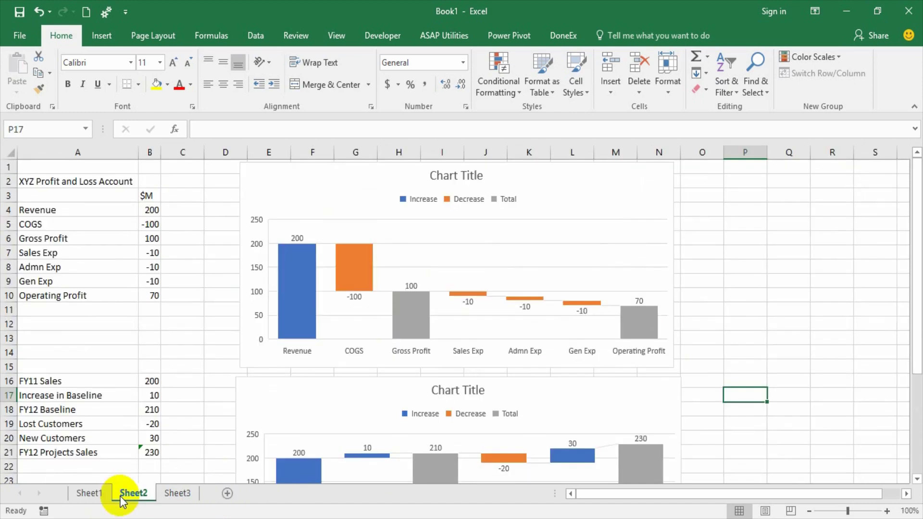
click(177, 495)
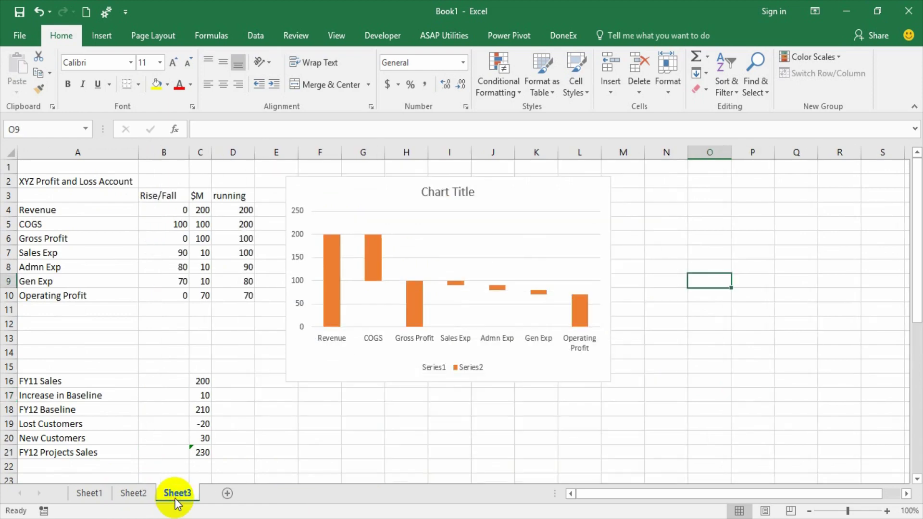
Set the fill colour of only the Revenue column in the stacked column chart to standard Green
click(645, 371)
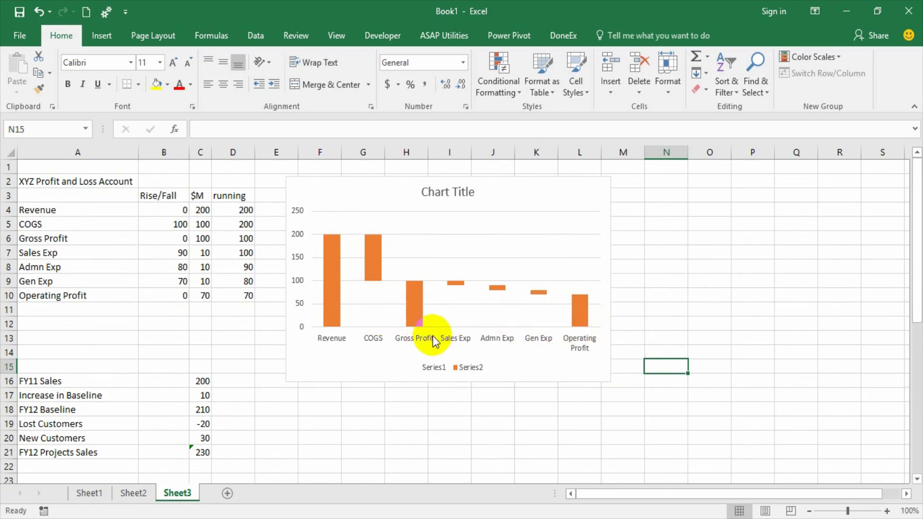
double_click(330, 320)
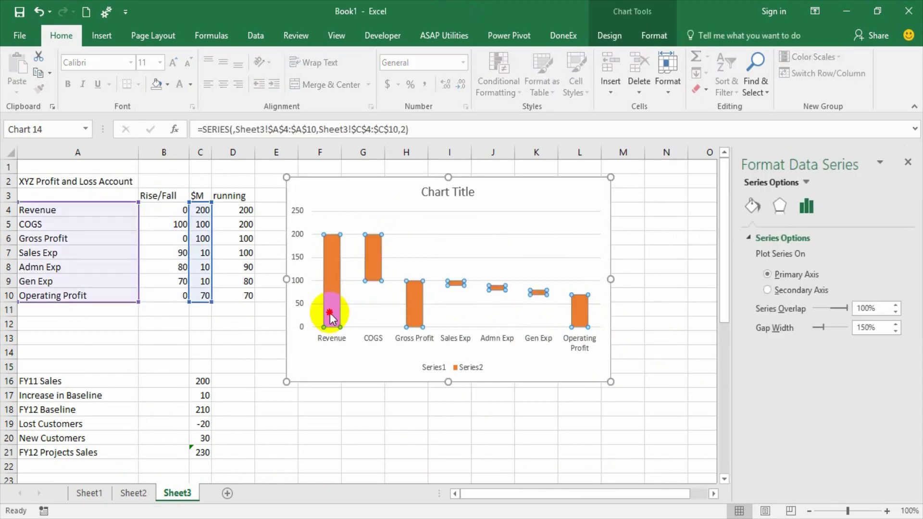
click(659, 40)
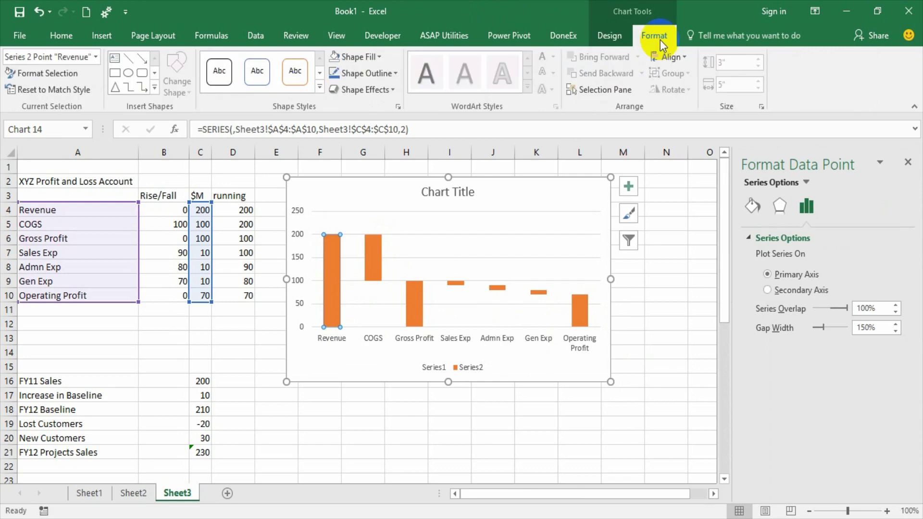
click(376, 56)
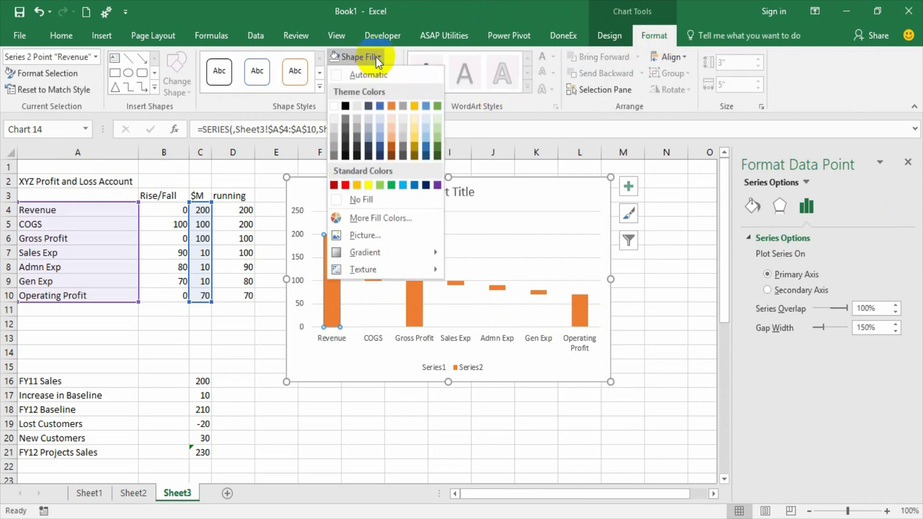
click(402, 186)
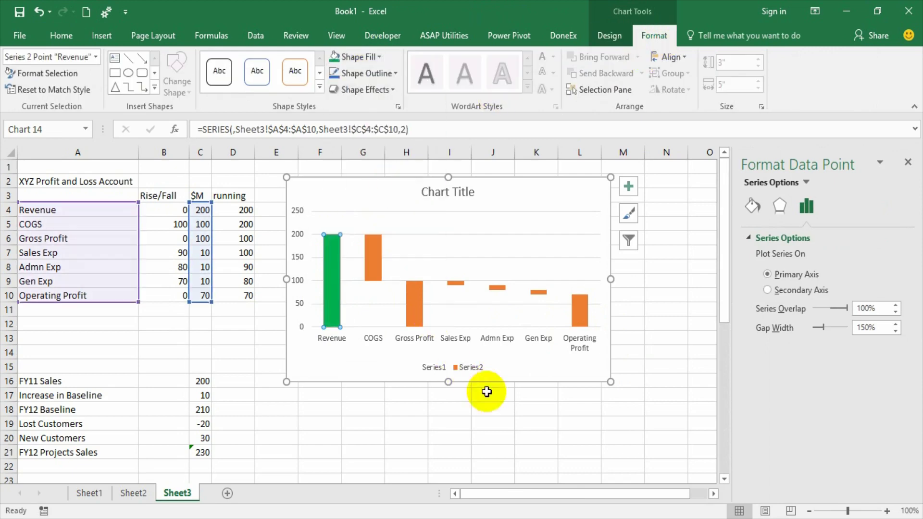
Repeat the green fill on the Gross Profit and Operating Profit columns and delete the chart's legend
click(427, 319)
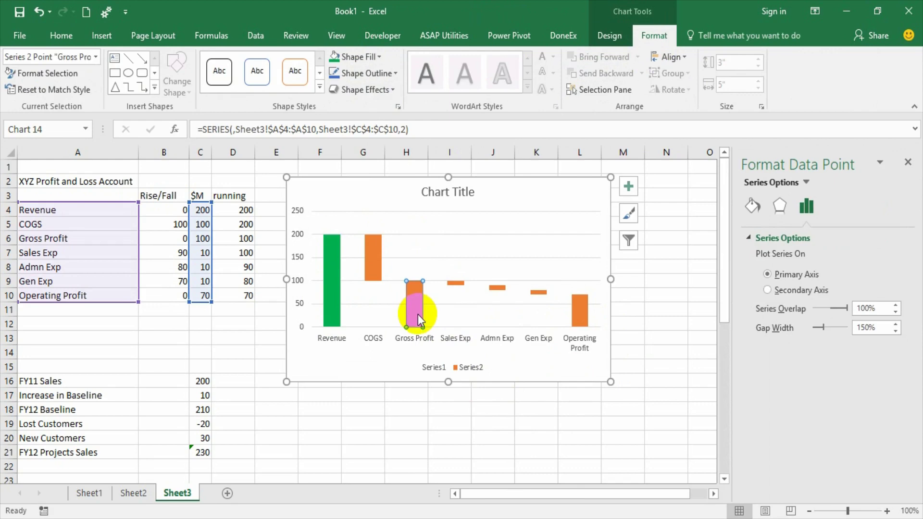
key(F4)
click(580, 318)
key(F4)
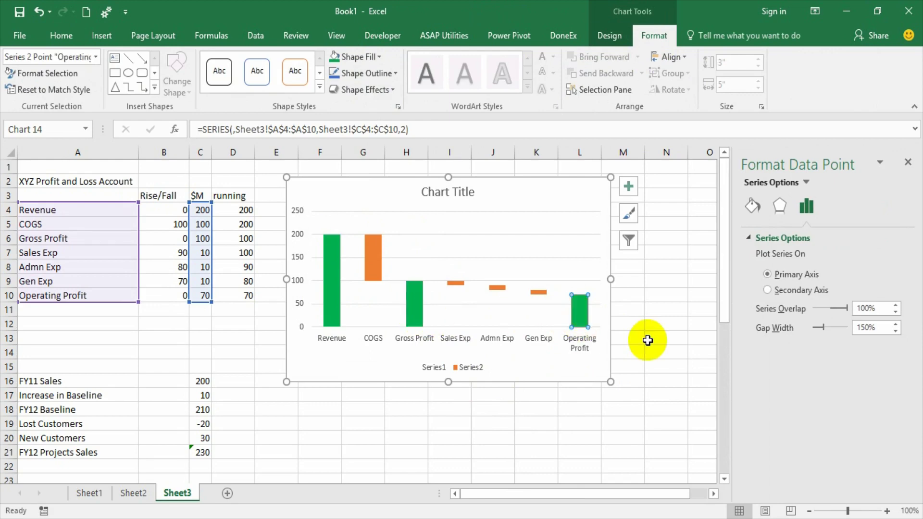
click(647, 340)
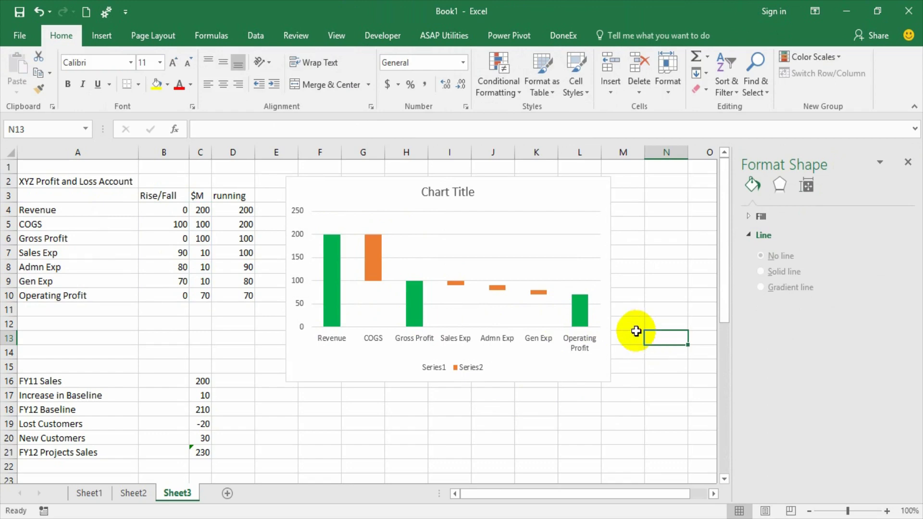
click(474, 369)
key(Delete)
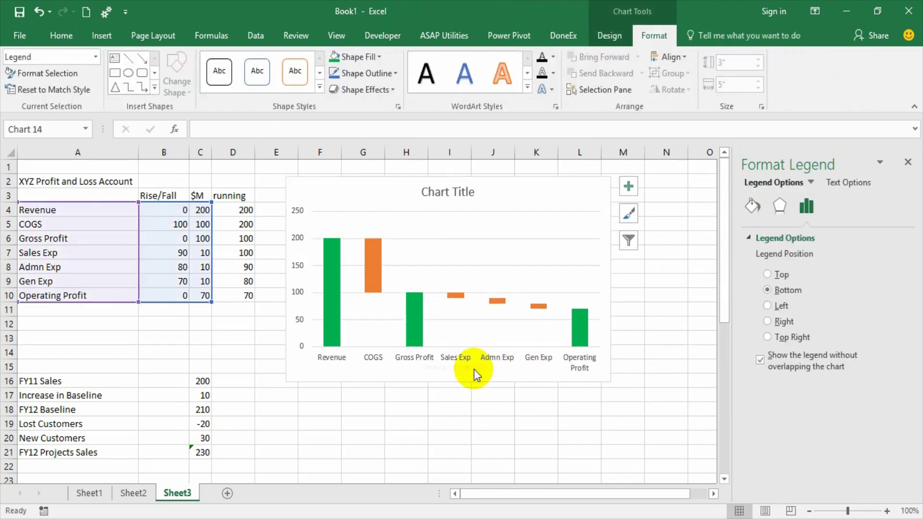
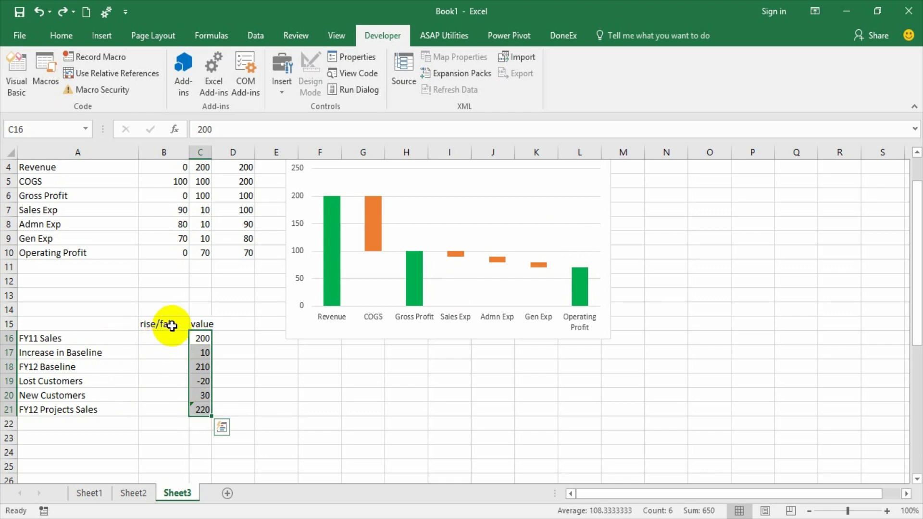
Set the Lost Customers value in C19 to 20
drag(169, 336, 173, 409)
click(244, 394)
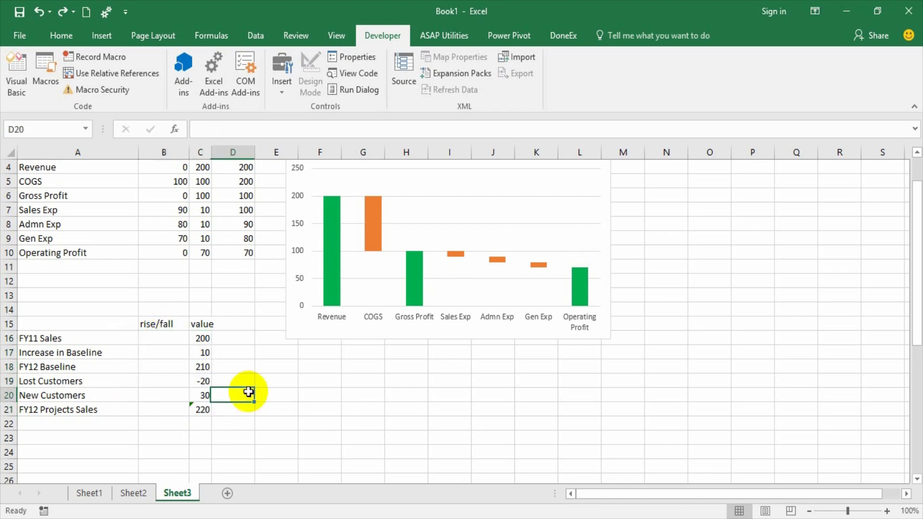
click(200, 379)
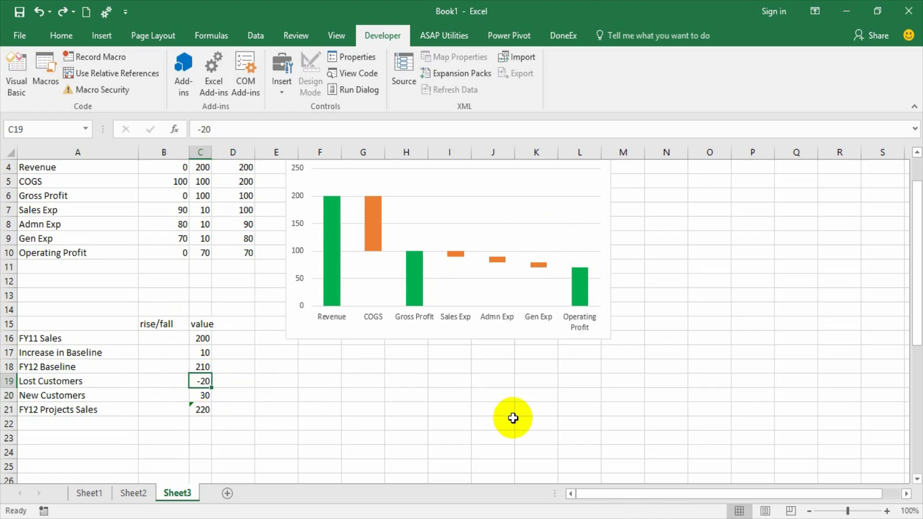
text(20)
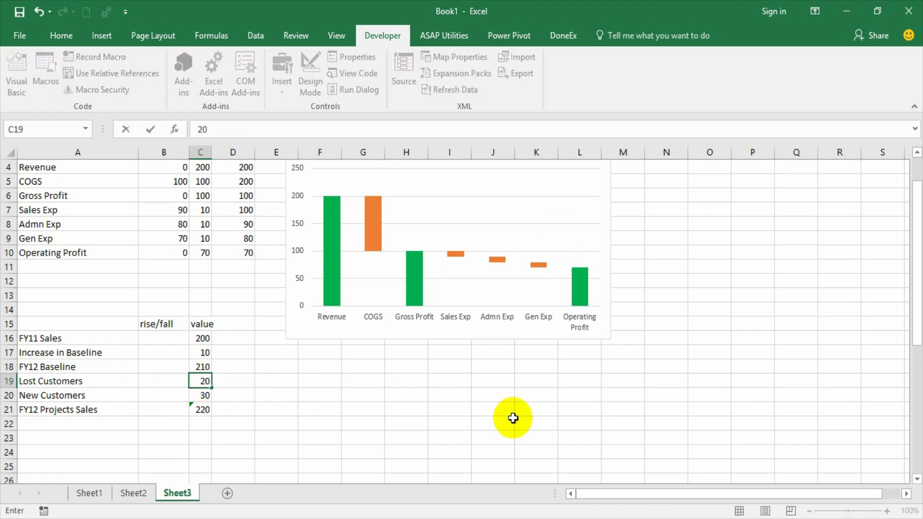
key(Return)
Replace the FY12 Projects Sales value in C21 with the formula =C18-C19+C20
key(Return)
text(=)
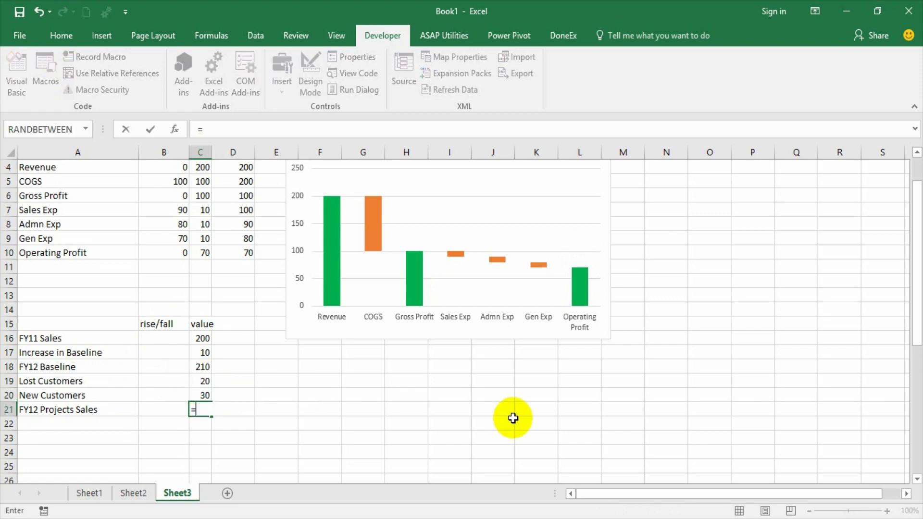
key(Up)
key(Up)
key(Up)
text(-)
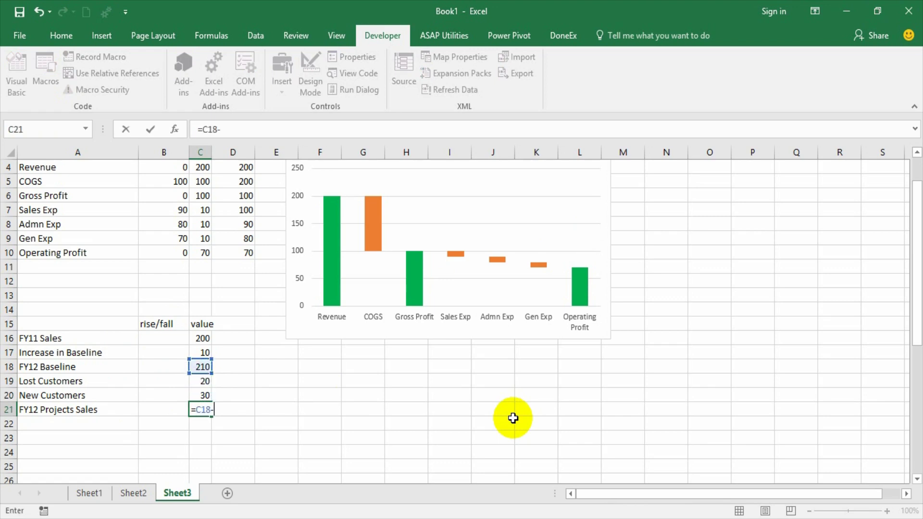
key(Up)
key(Up)
text(+)
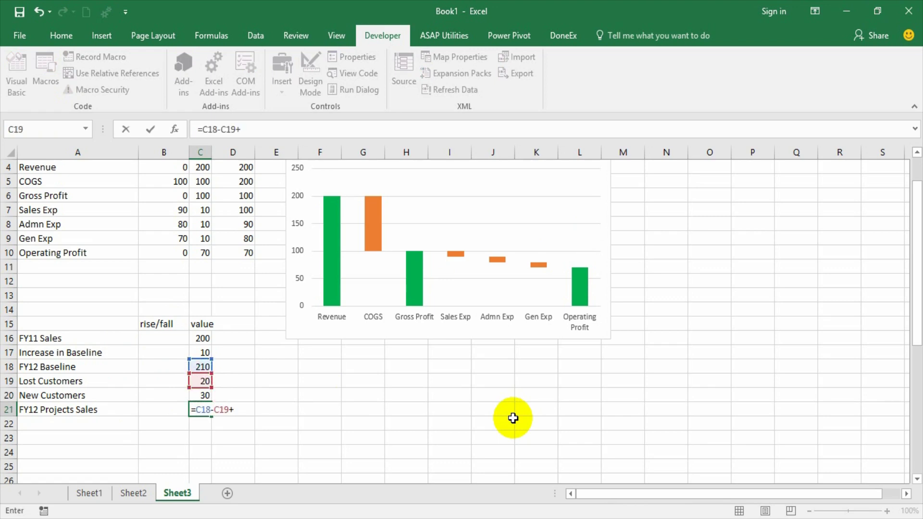
key(Up)
key(Return)
Enter 0 in the rise/fall column for FY11 Sales (B16), FY12 Baseline (B18) and FY12 Projects Sales (B21)
key(Up)
key(Up)
key(Up)
key(Up)
key(Up)
key(Up)
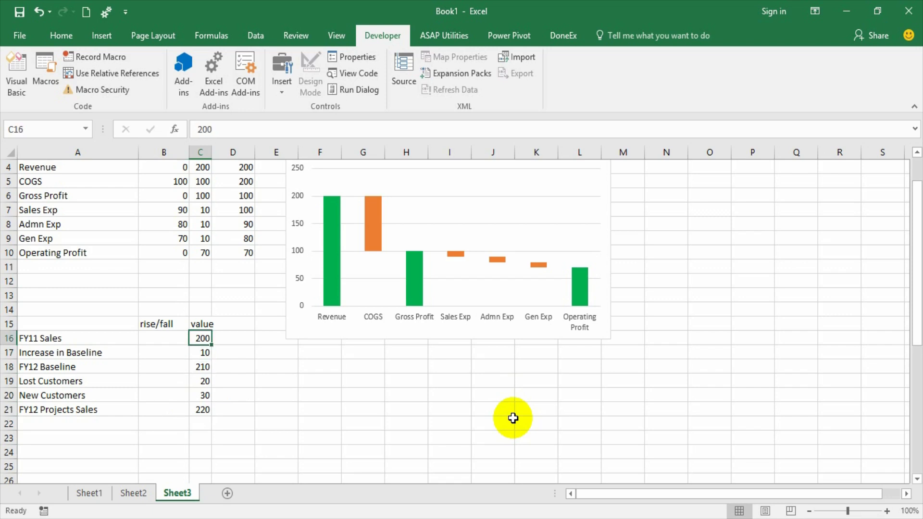
key(Left)
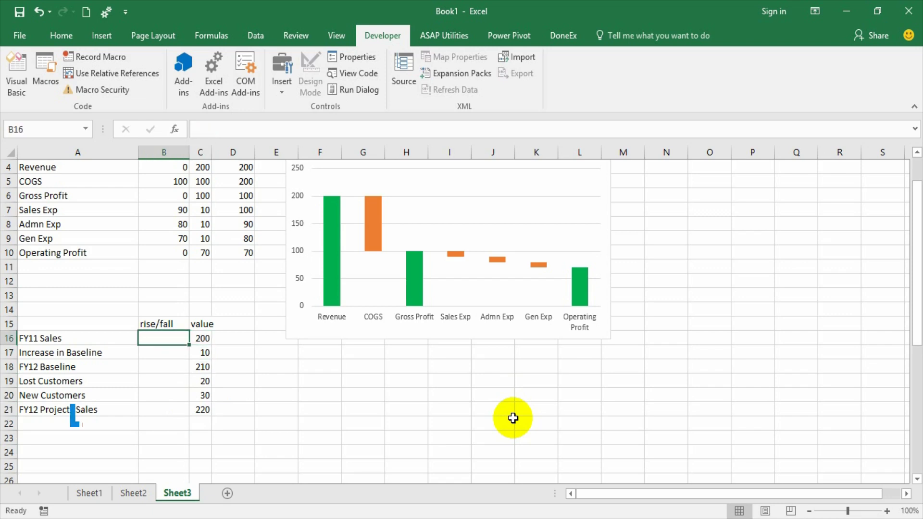
text(0)
key(Return)
key(Return)
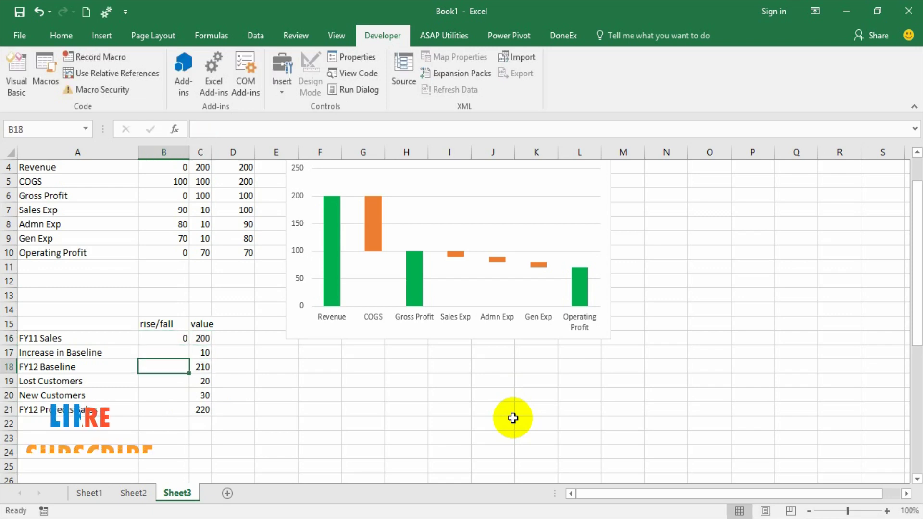
text(0)
key(Return)
key(Return)
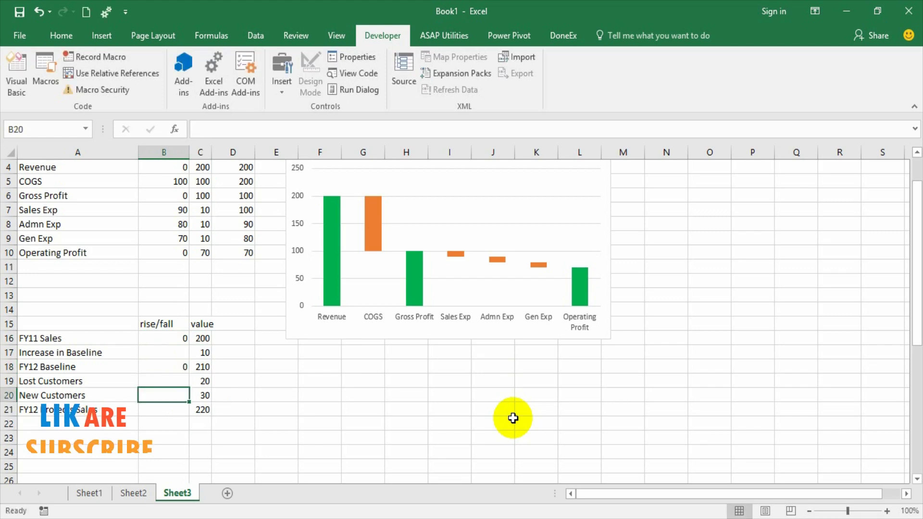
key(Return)
text(0)
key(Up)
Enter the formula =C16+C17 in B17 as the rise/fall of Increase in Baseline
key(Up)
key(Up)
key(Up)
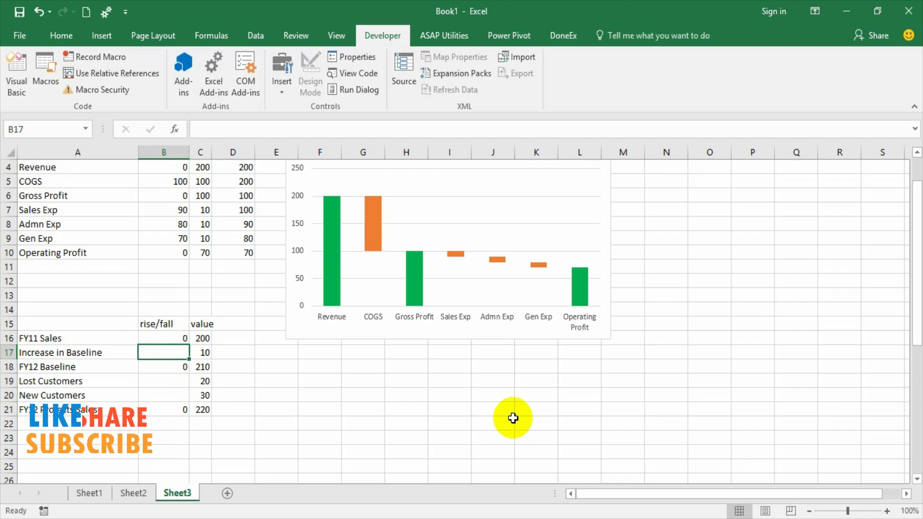
scroll(100, 207, up, 1)
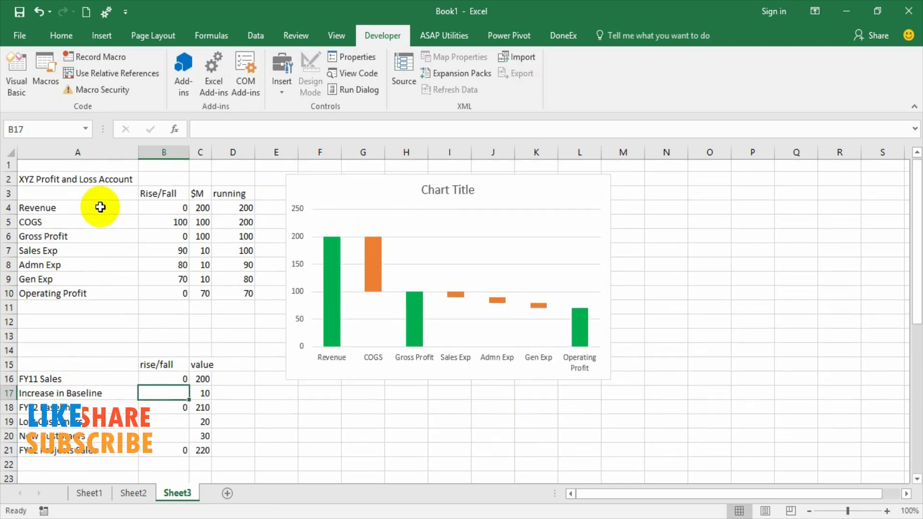
click(103, 219)
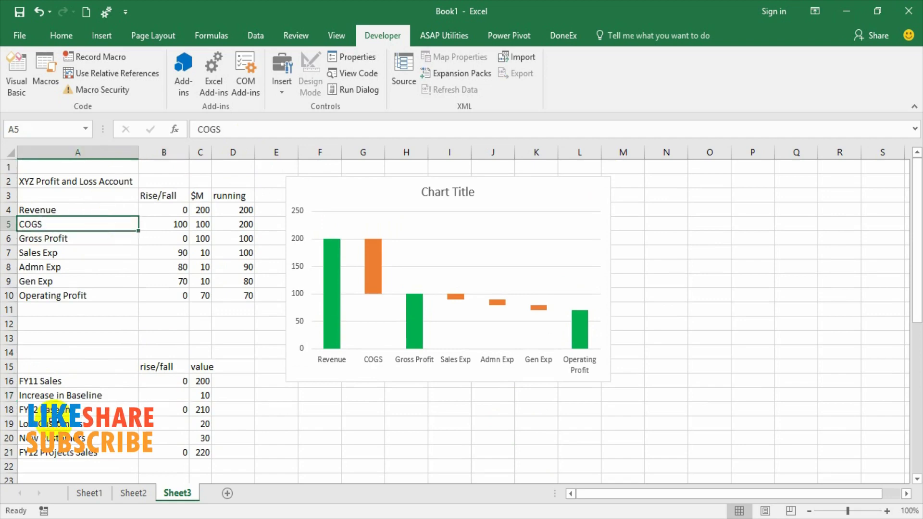
click(147, 397)
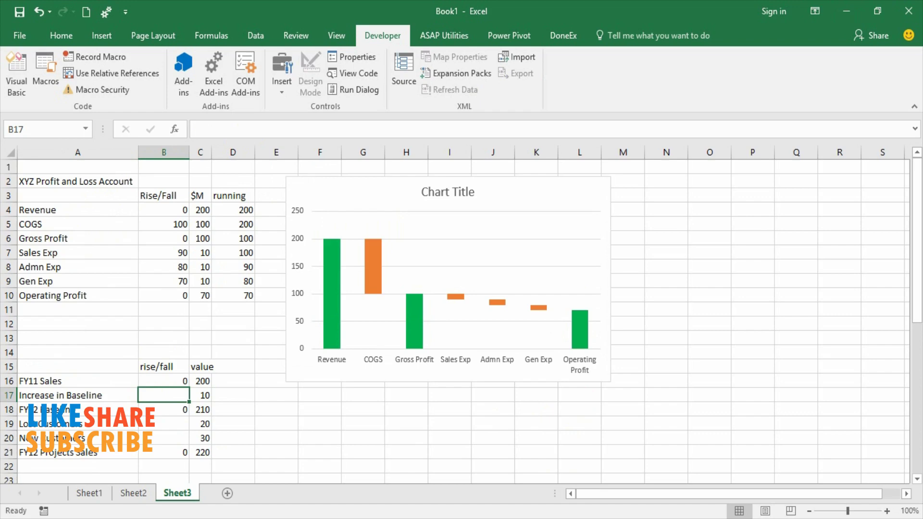
text(=)
key(Right)
key(Up)
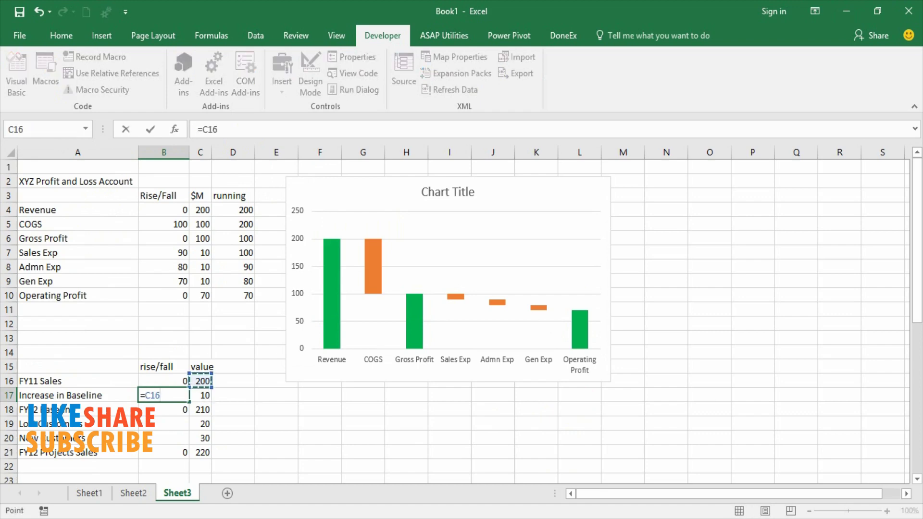
text(+)
key(Right)
key(Return)
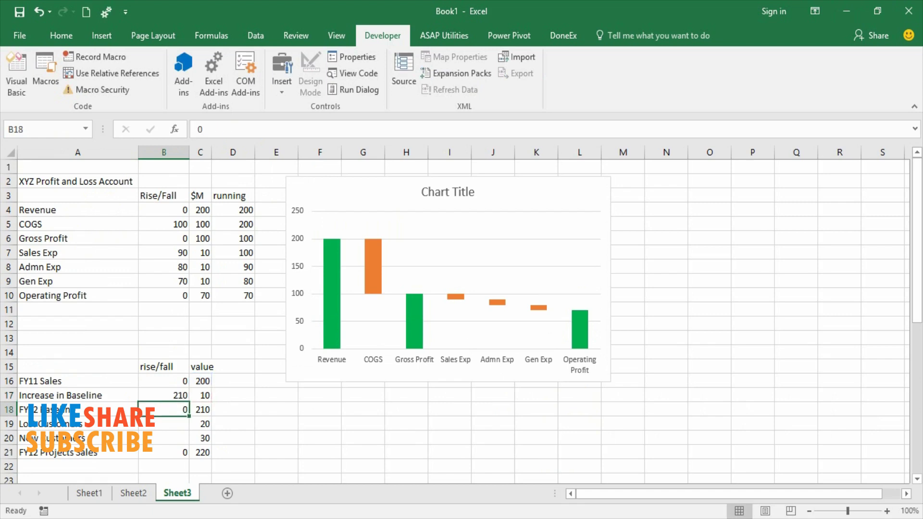
Try the formula -C18-C19 in B19 for the rise/fall of Lost Customers
click(164, 423)
text(-)
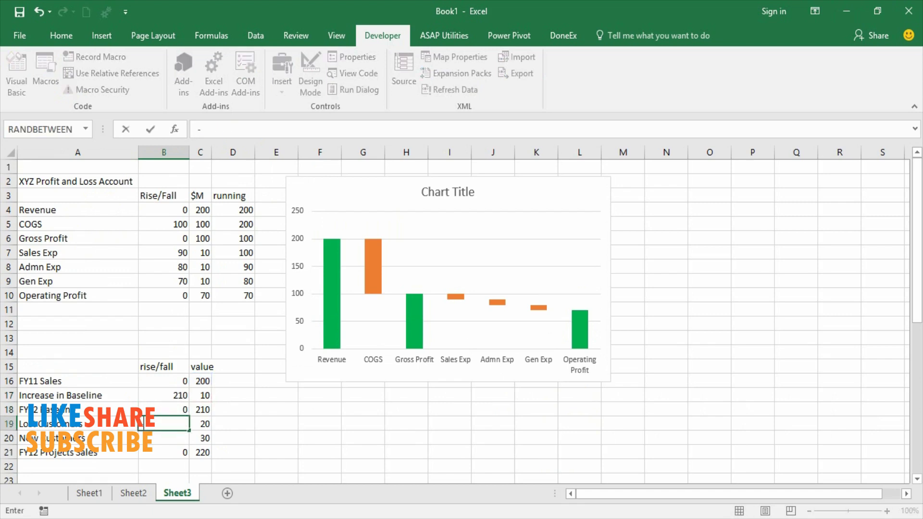
key(Right)
key(Up)
text(-)
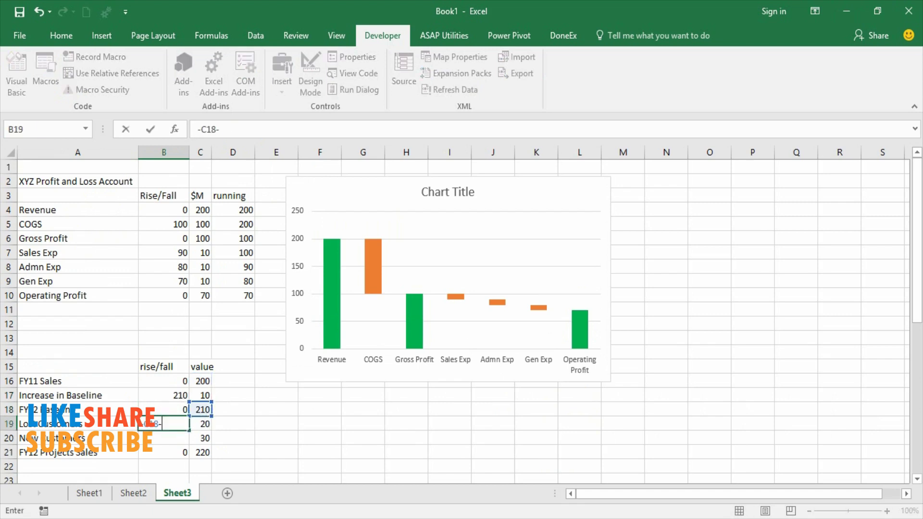
key(Right)
key(Return)
text(-)
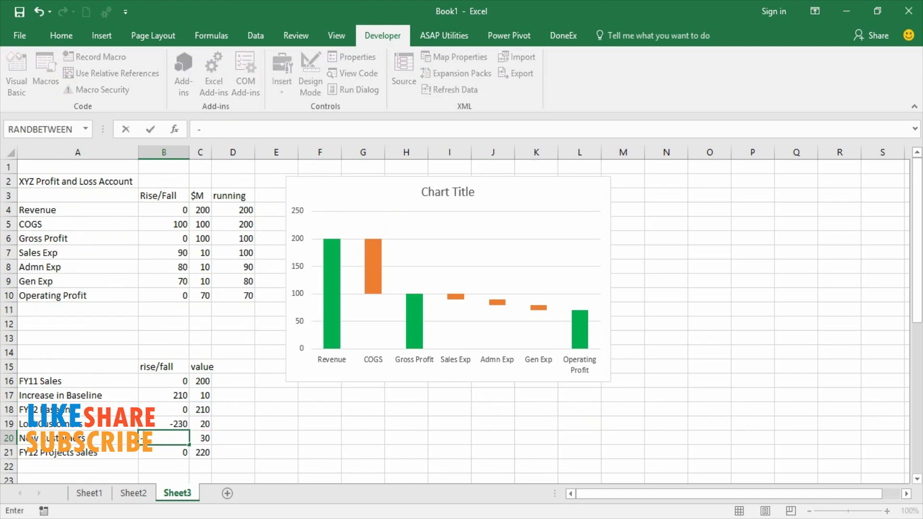
key(Escape)
Enter the formula =C18-C19 in B19 as the rise/fall of Lost Customers
key(Up)
text(=)
key(Right)
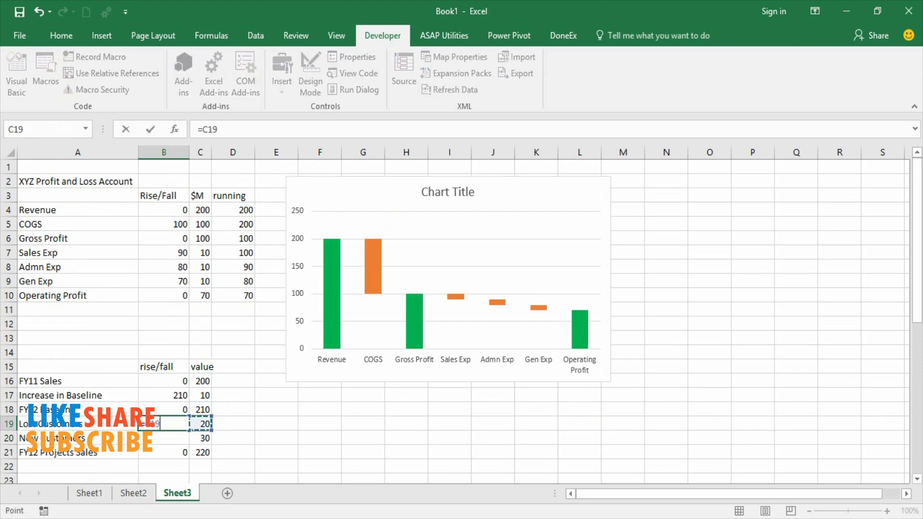
key(Up)
text(-)
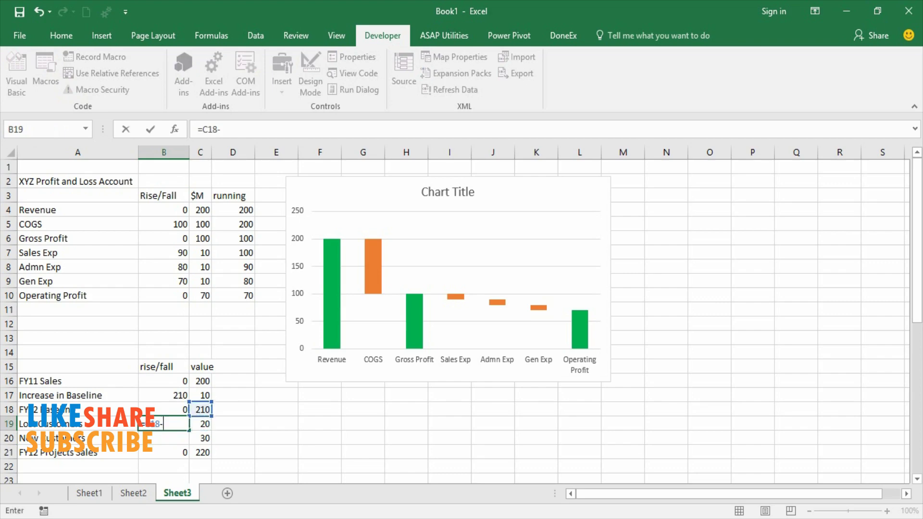
key(Right)
key(Return)
Enter the formula =B19+C20 in B20 as the rise/fall of New Customers
text(=)
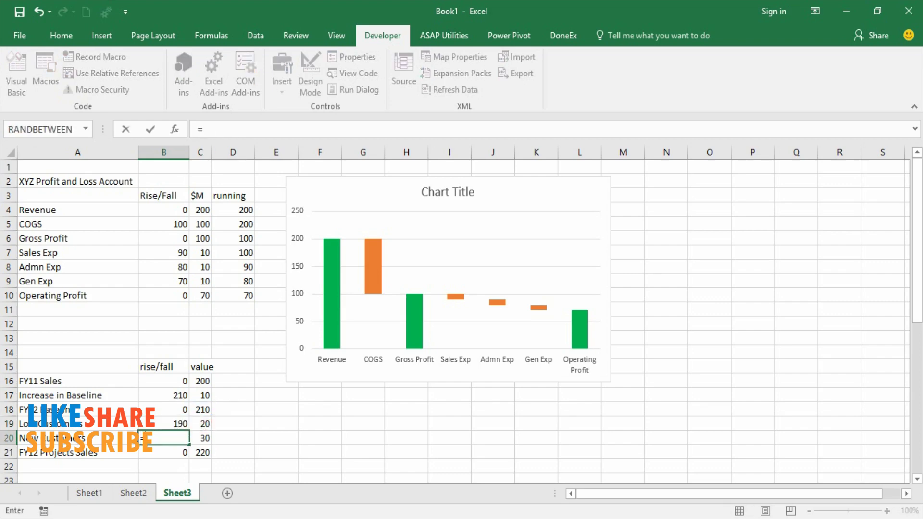
key(Up)
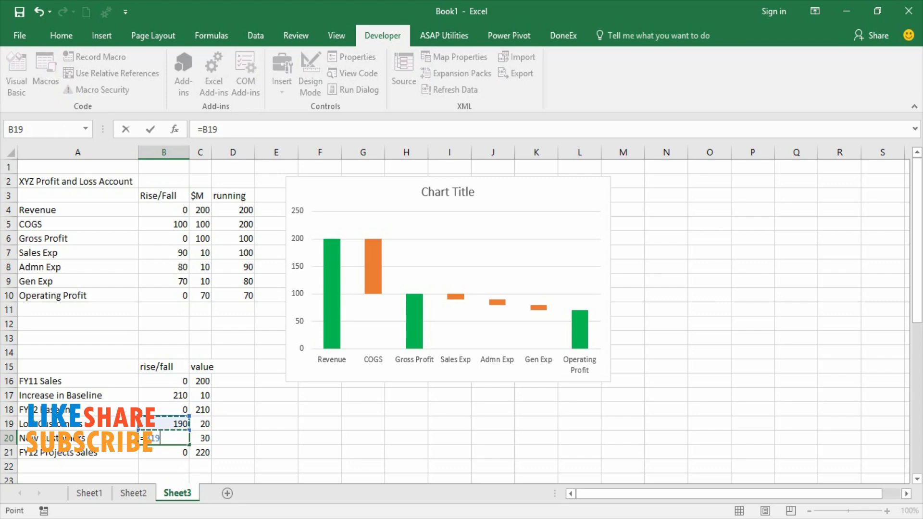
text(+)
key(Right)
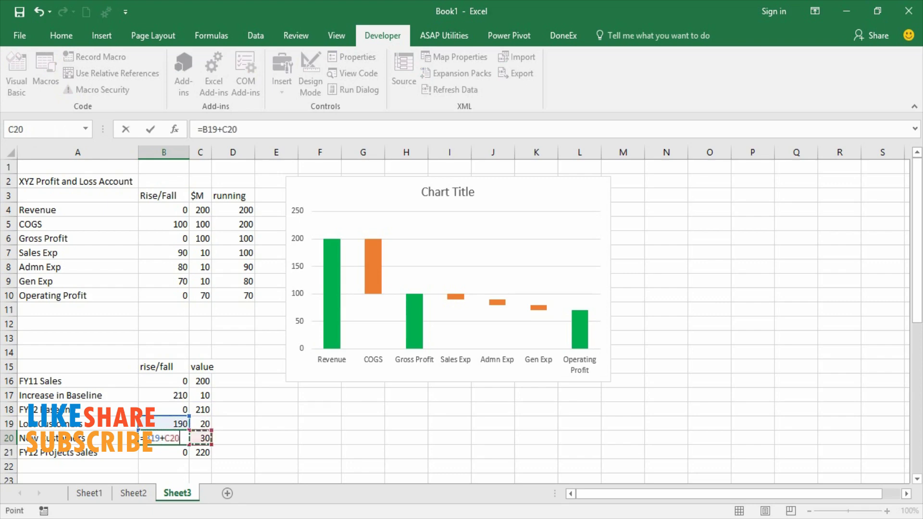
key(Return)
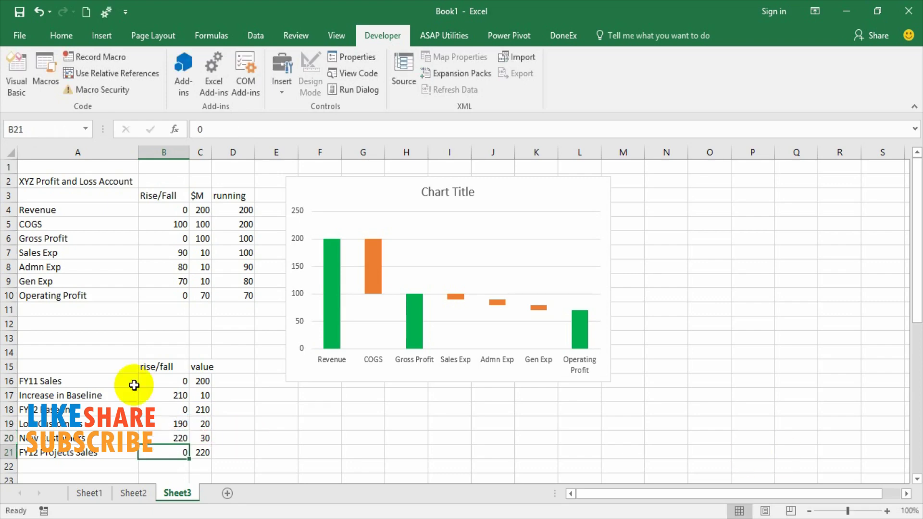
Insert a 2-D stacked column chart from A16:C21 and move it below the profit and loss chart
drag(97, 383, 199, 448)
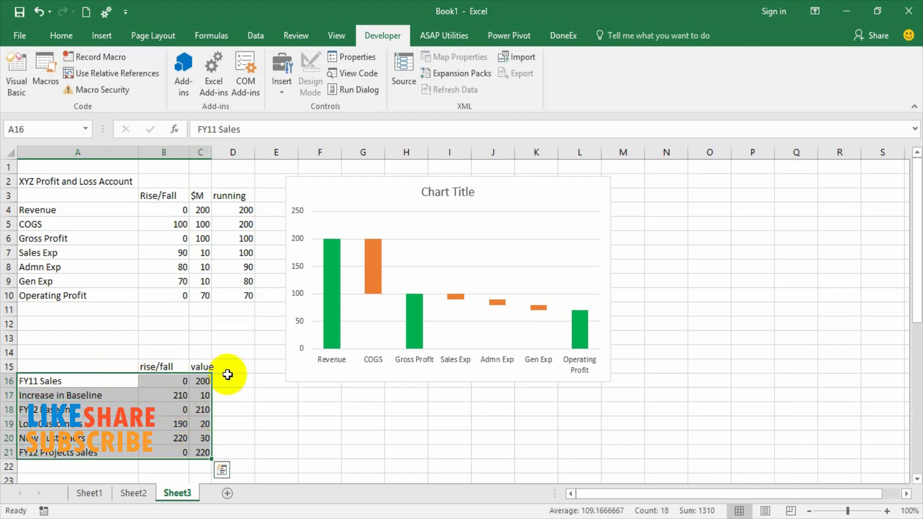
click(101, 36)
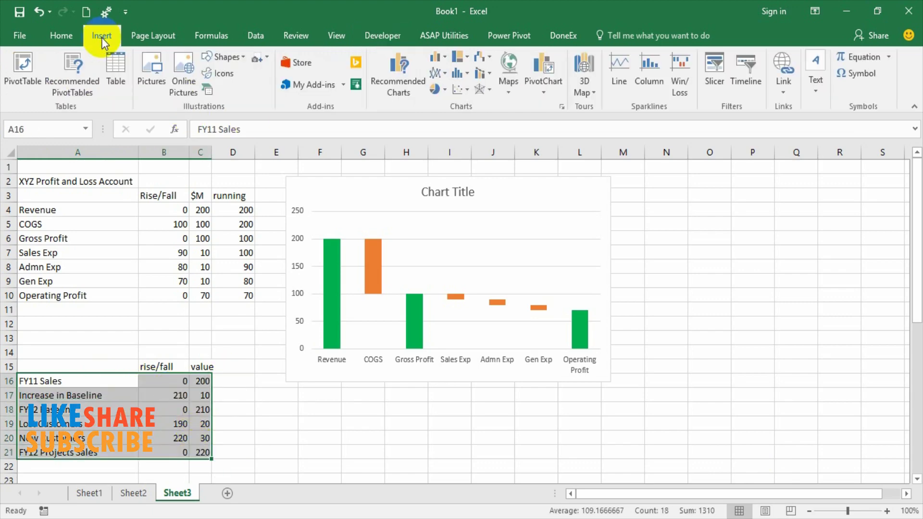
click(434, 59)
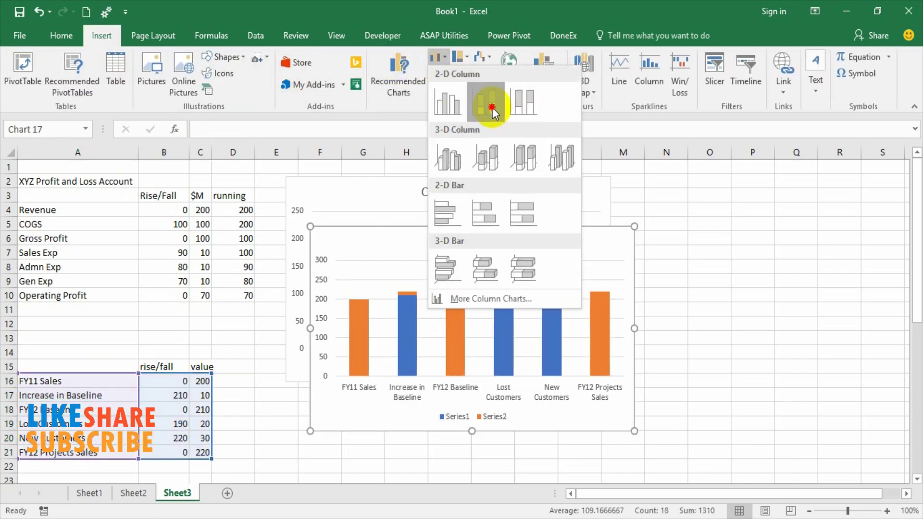
click(492, 107)
scroll(500, 250, down, 3)
drag(516, 301, 521, 465)
scroll(368, 350, down, 2)
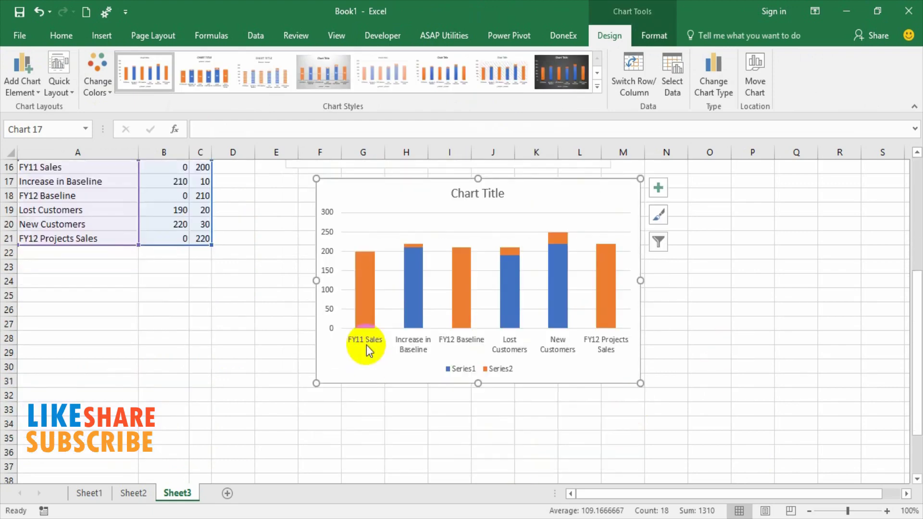
Hide the rise/fall series (Series1) in the sales bridge chart by setting its shape fill to No Fill
click(412, 311)
click(665, 36)
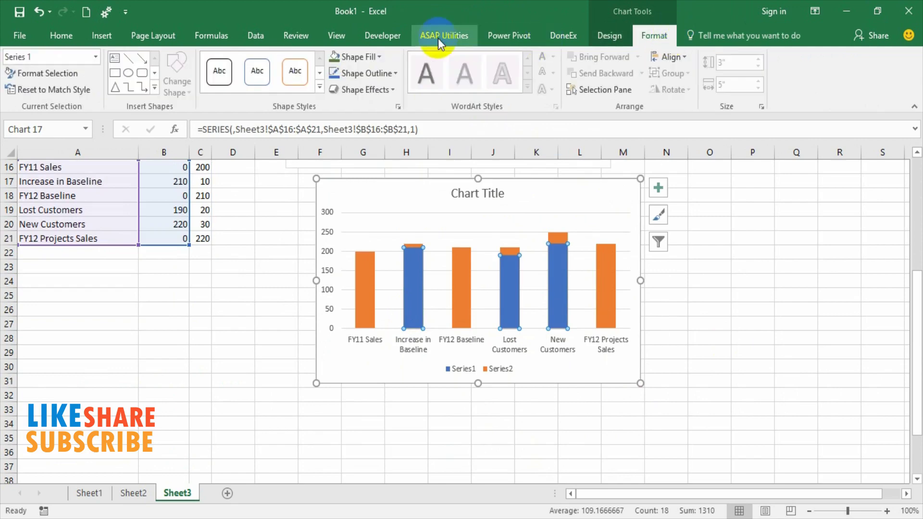
click(378, 57)
click(362, 196)
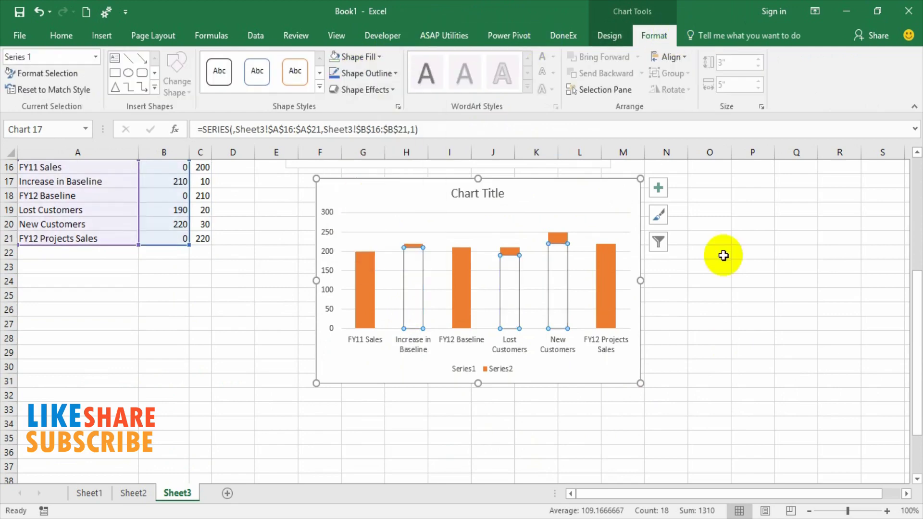
click(724, 255)
Reposition the sales bridge chart so it sits directly beneath the profit and loss chart, roughly aligned with its left edge
scroll(606, 255, up, 2)
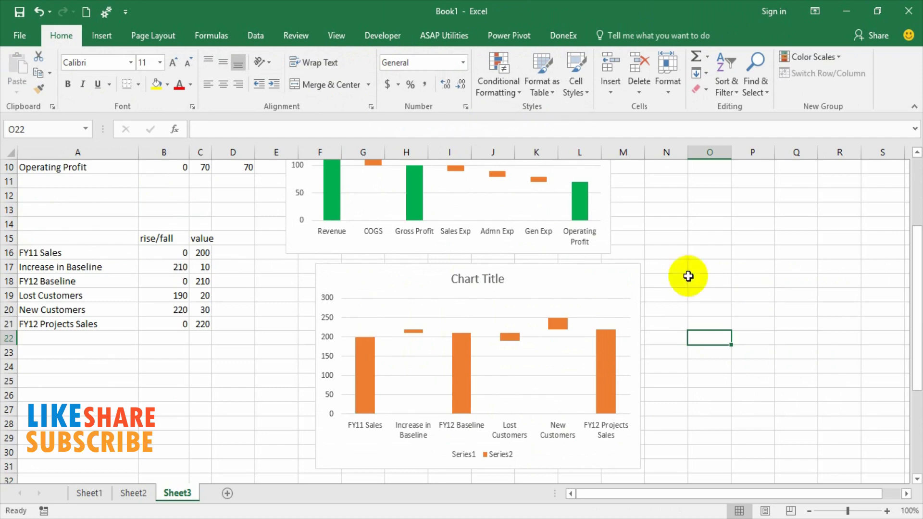
drag(608, 270, 586, 266)
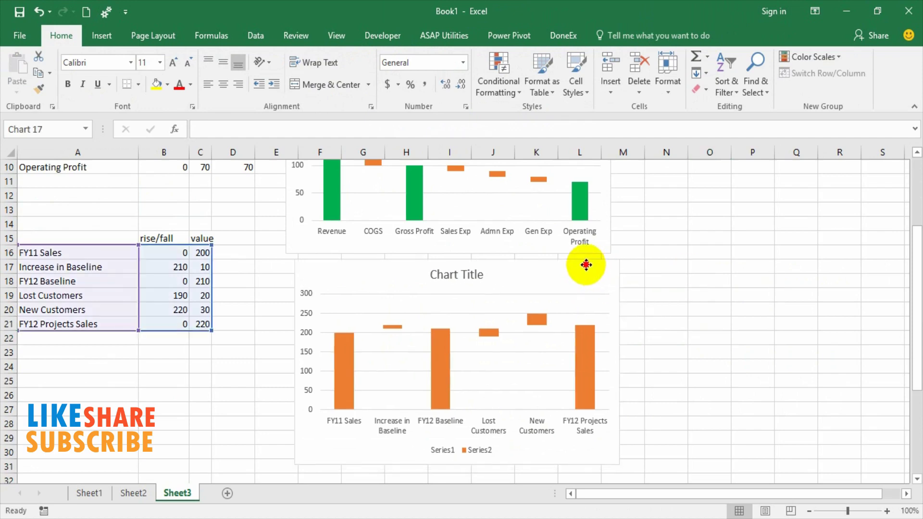
click(704, 267)
Fill only the FY11 Sales column of the sales bridge chart with standard green
click(344, 388)
double_click(344, 388)
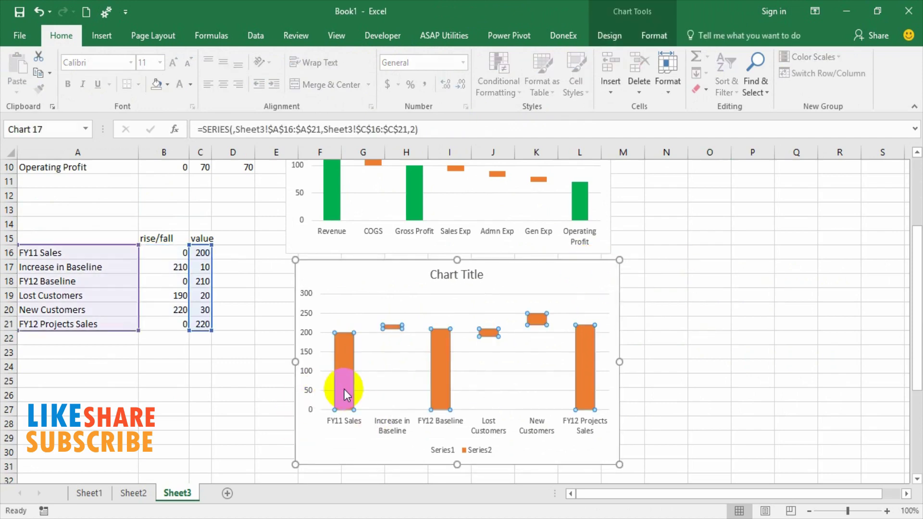
click(609, 35)
click(653, 36)
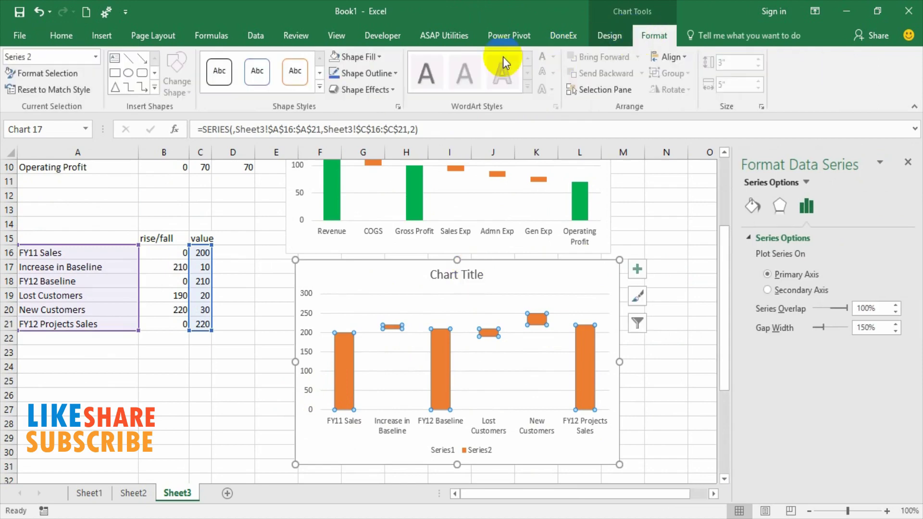
click(377, 57)
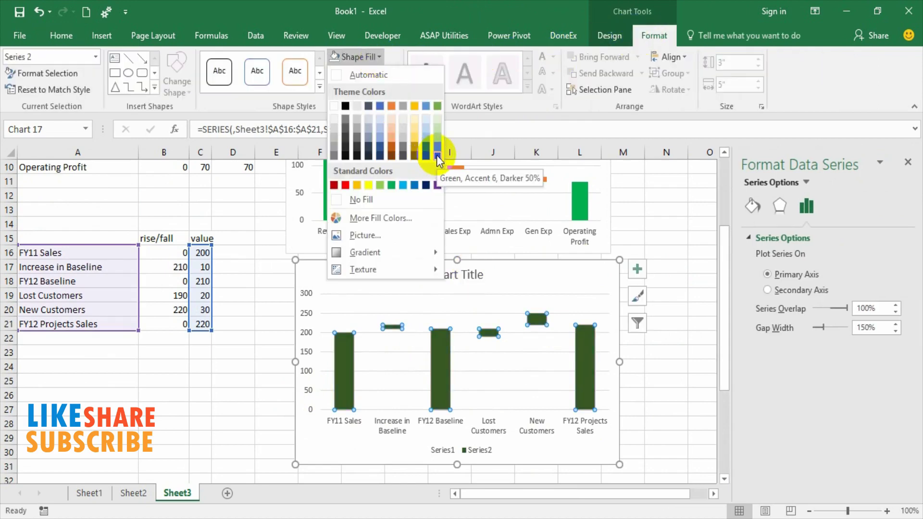
key(Escape)
click(347, 379)
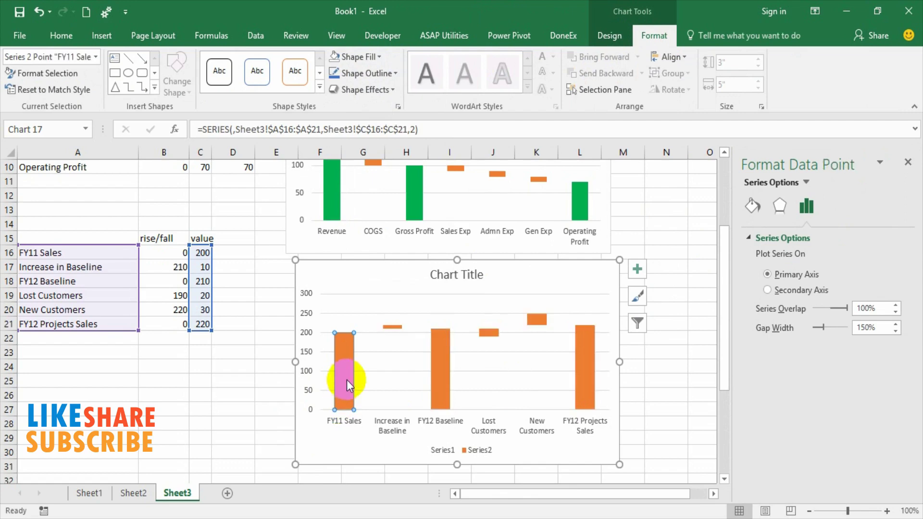
click(379, 58)
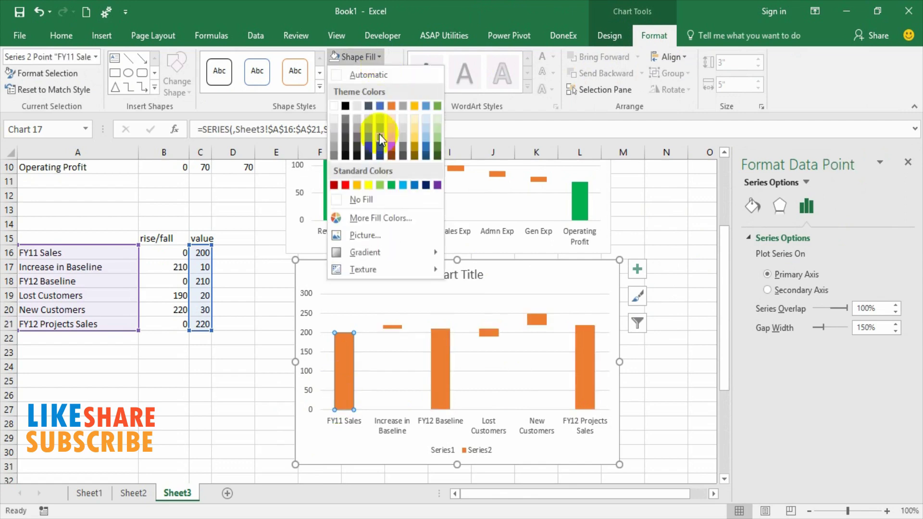
click(393, 183)
Fill the FY12 Baseline and FY12 Projects Sales columns with the same standard green
click(437, 360)
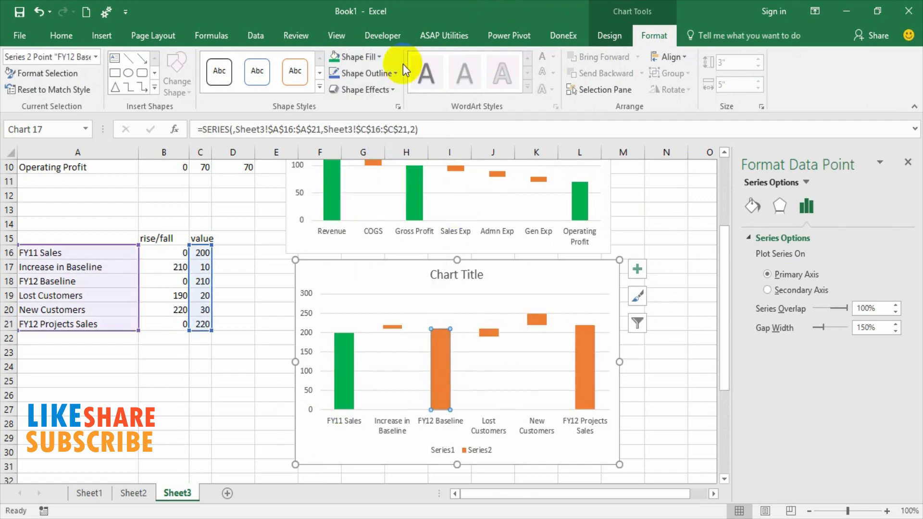
click(381, 60)
click(393, 183)
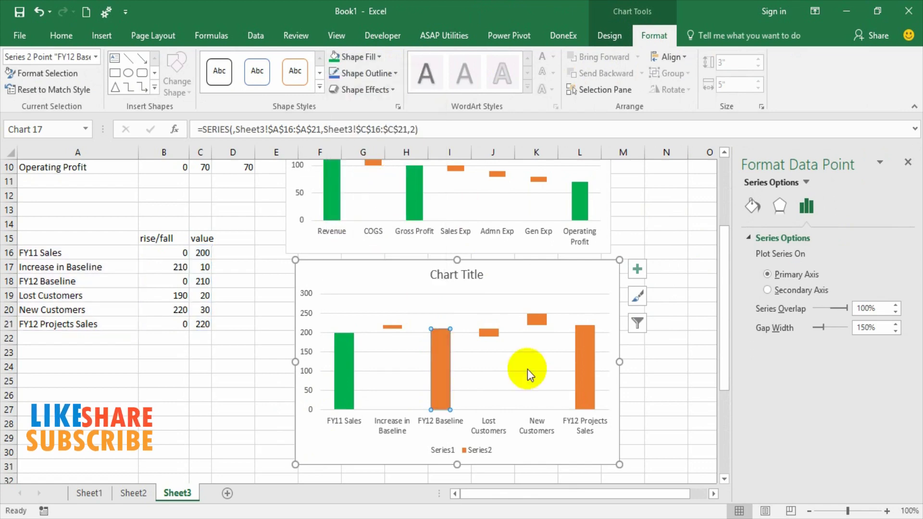
click(581, 380)
click(375, 58)
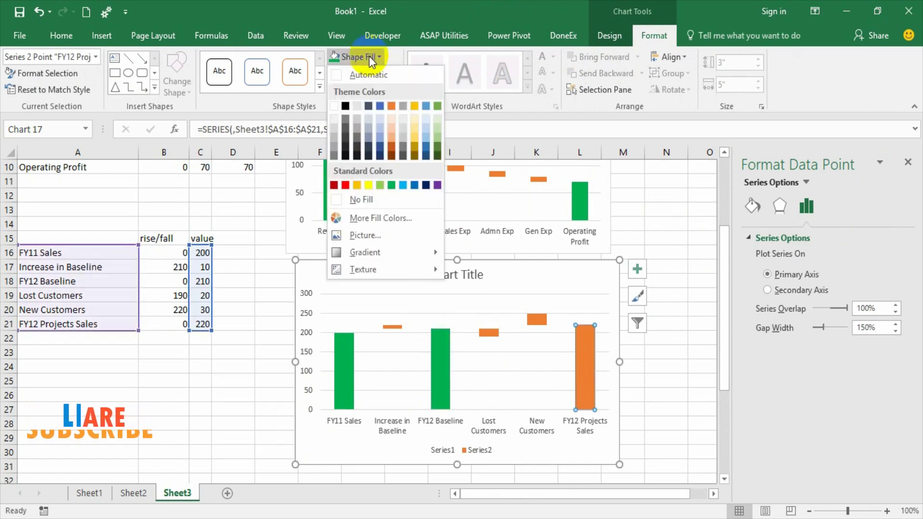
click(393, 185)
click(628, 397)
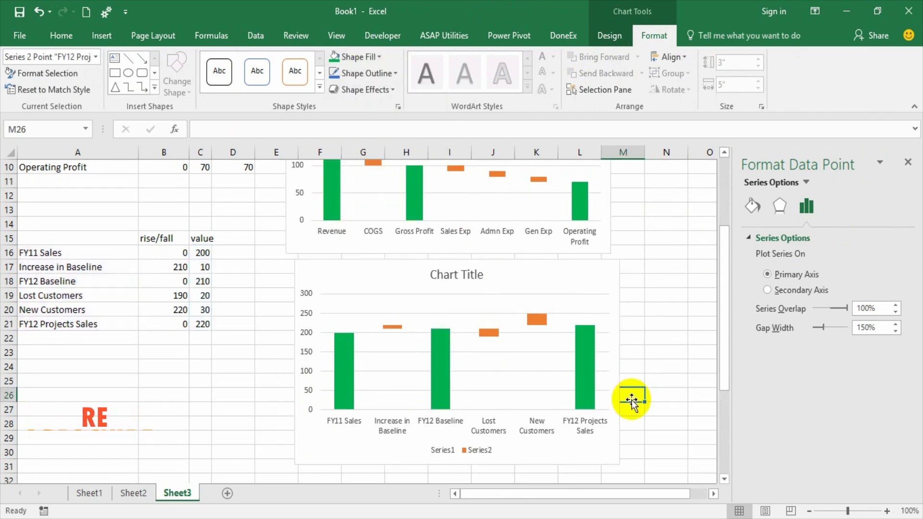
Fill the Increase in Baseline bar with a light green theme colour
click(391, 327)
click(390, 326)
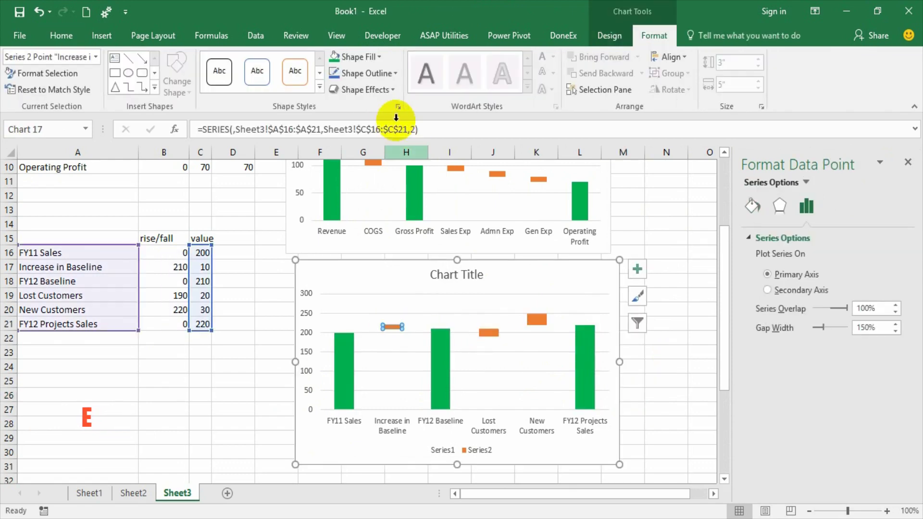
click(387, 73)
click(365, 57)
click(366, 57)
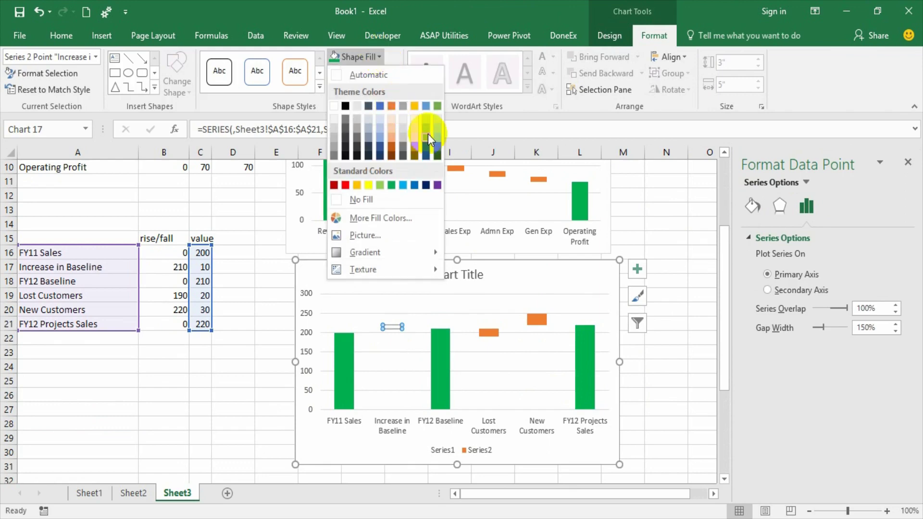
click(439, 137)
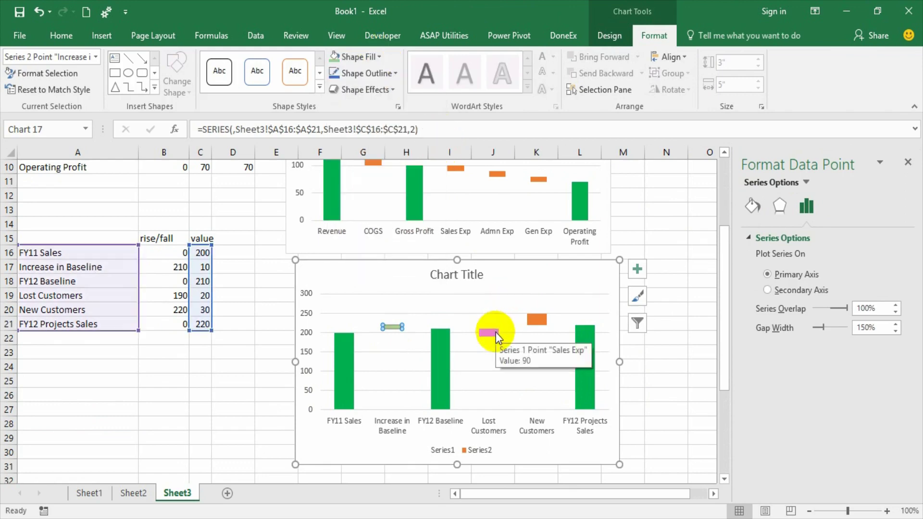
Repeat the light green fill on the New Customers bar
click(538, 320)
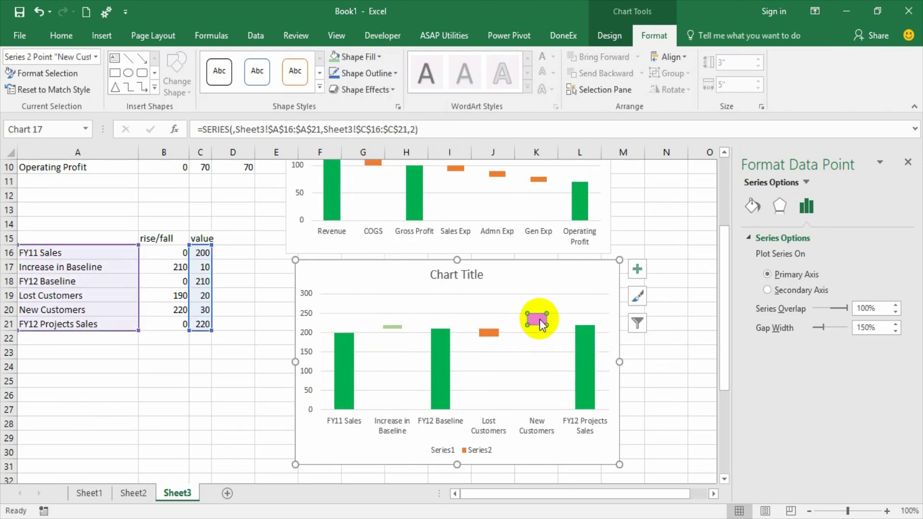
key(F4)
click(665, 353)
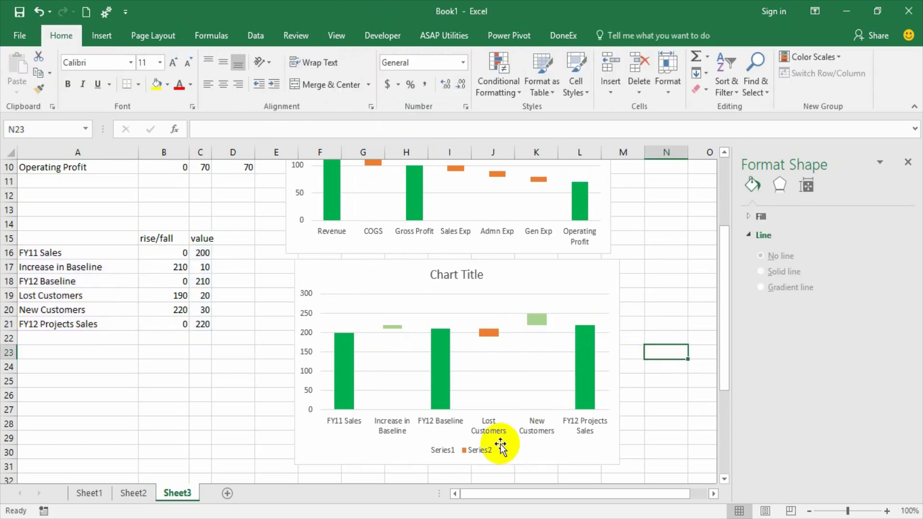
Widen the sales bridge chart to about 5.6 inches and close the formatting pane
click(601, 345)
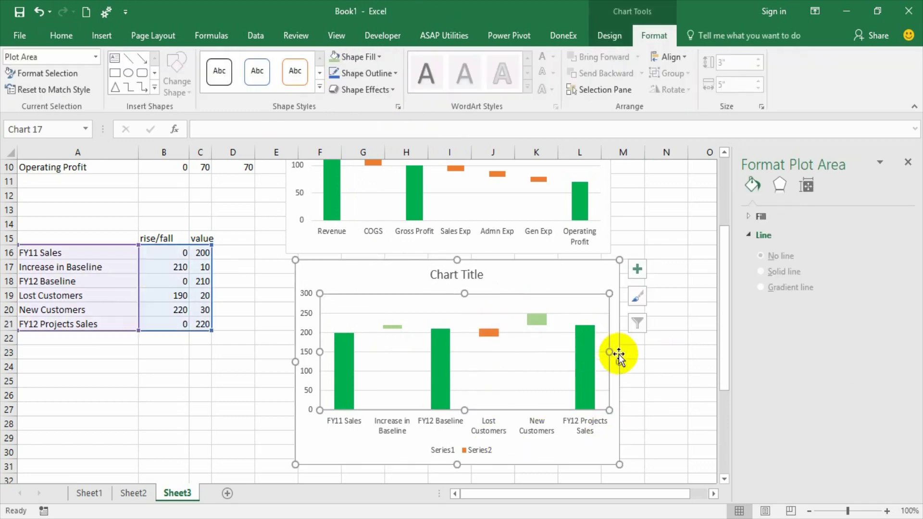
drag(620, 362, 658, 361)
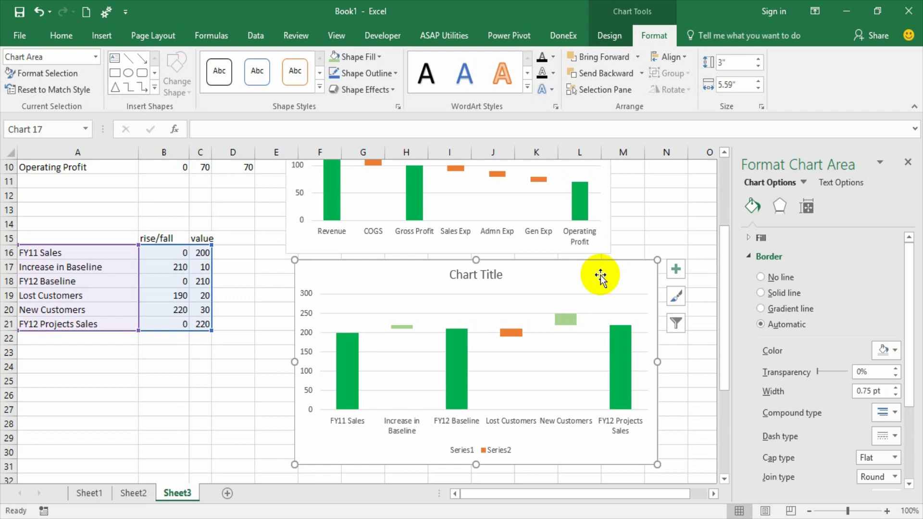
click(908, 164)
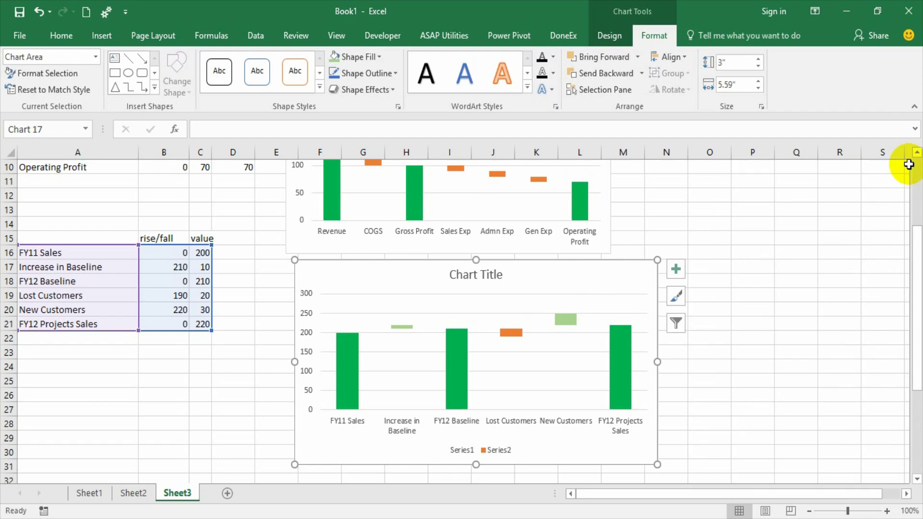